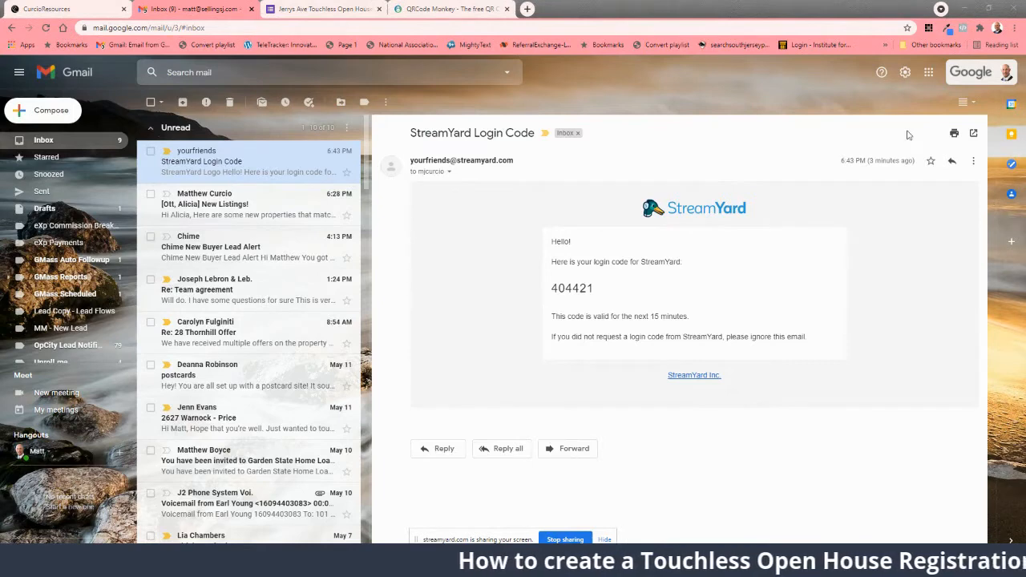
Open Google Forms from the Google apps in the Gmail account.
left_click(929, 73)
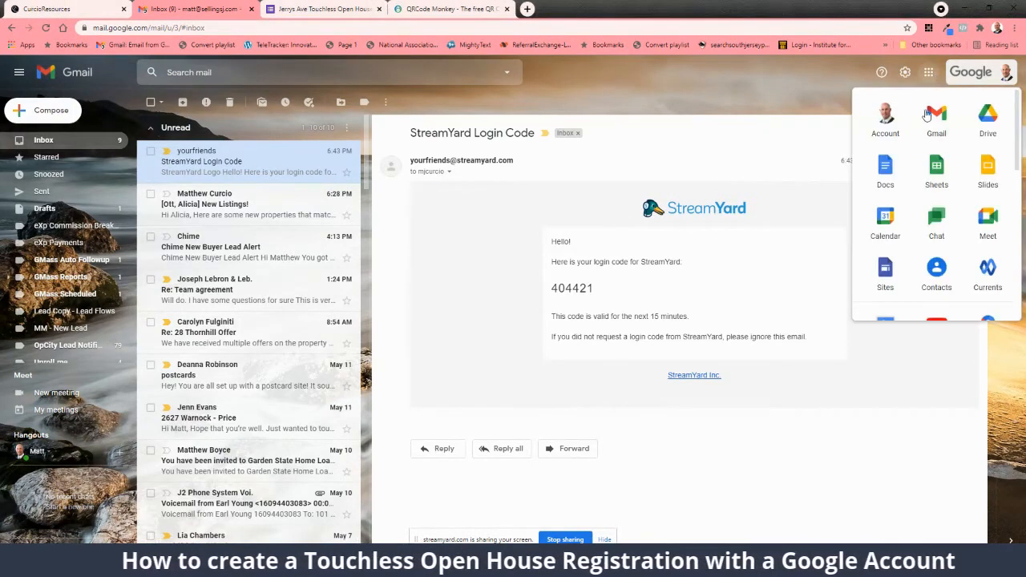
scroll(935, 221, "down", 3)
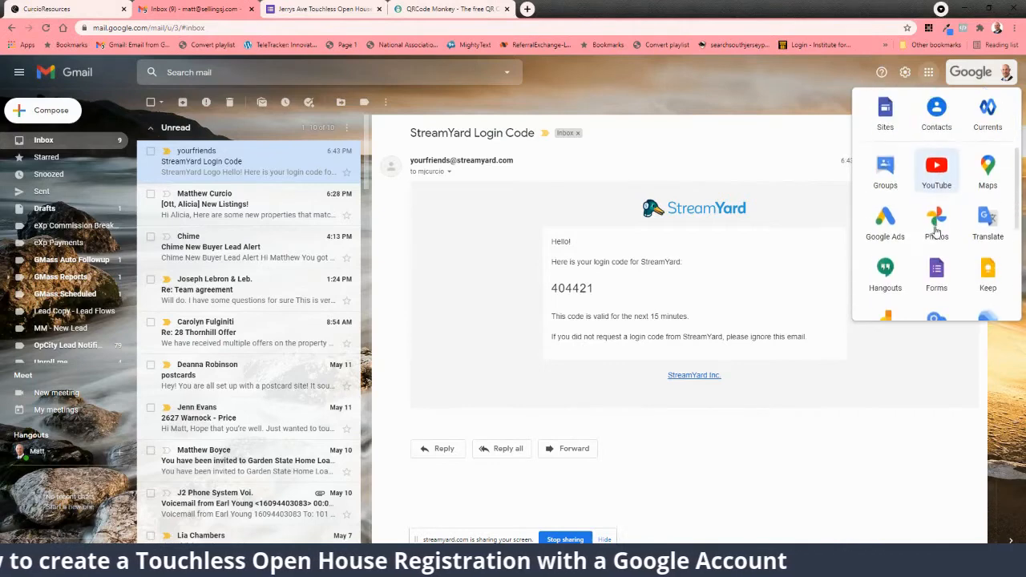
left_click(938, 279)
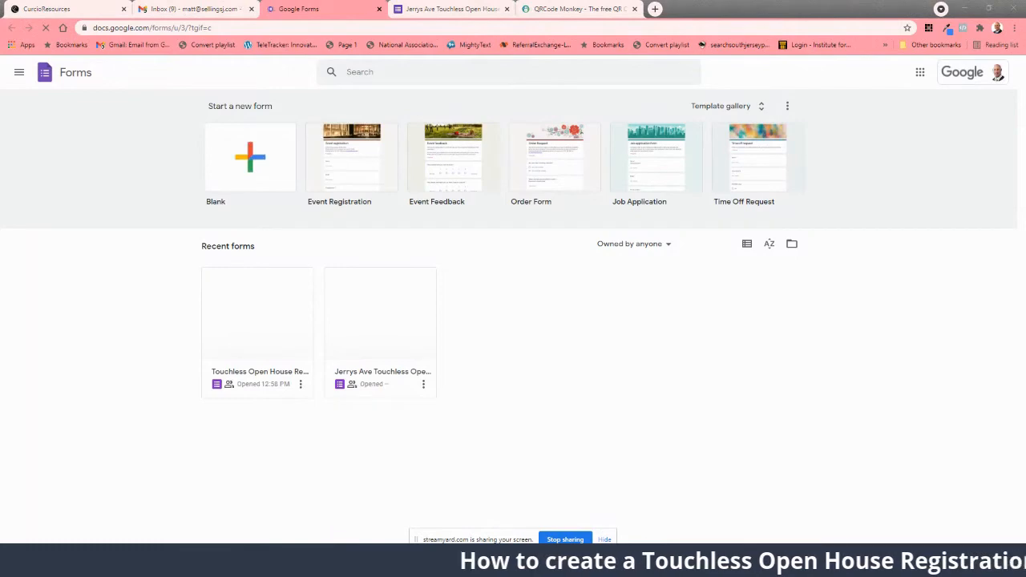
Switch to Nitro Pro and examine the MLS Sheet with Touchless Sign in PDF, including its registration QR code, before returning to the browser.
left_click_drag(1025, 102, 443, 2)
scroll(504, 269, "up", 1)
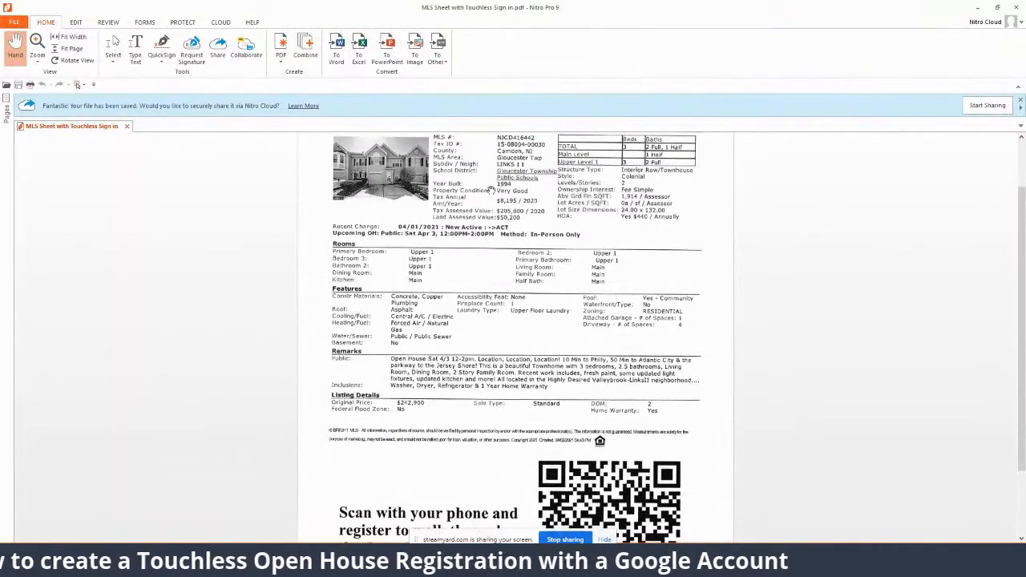
scroll(473, 311, "up", 2)
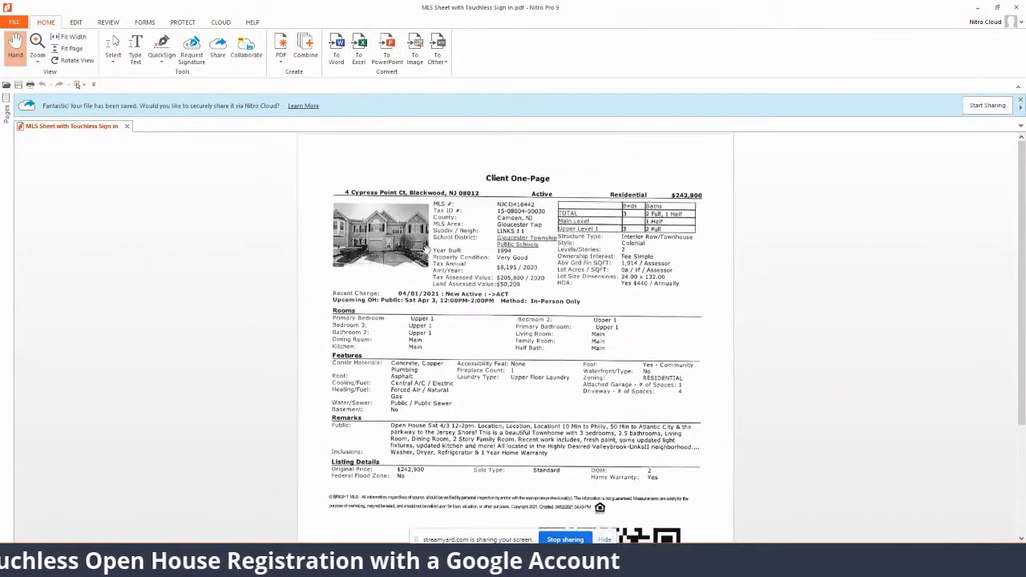
scroll(483, 221, "down", 1)
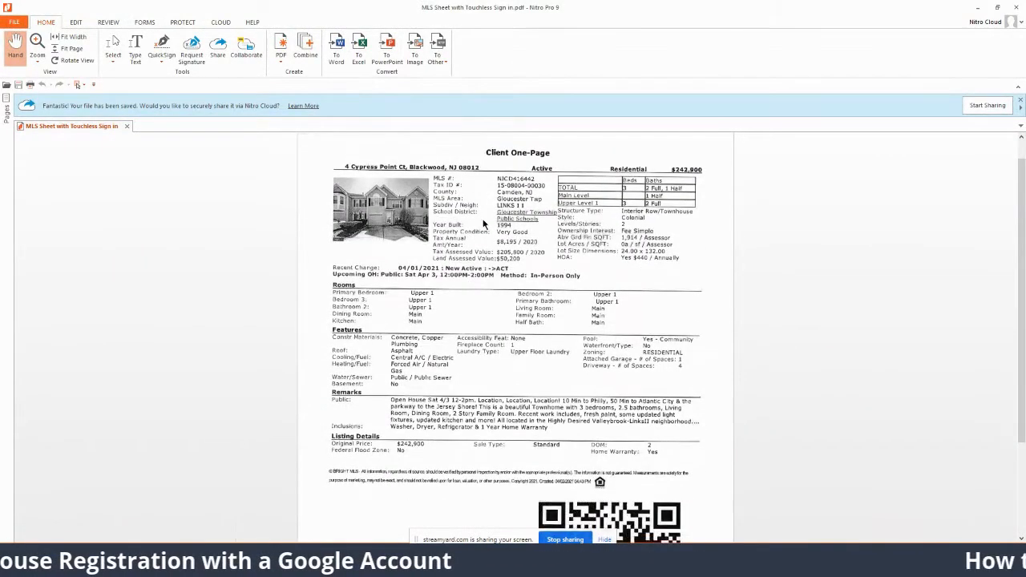
scroll(482, 223, "down", 5)
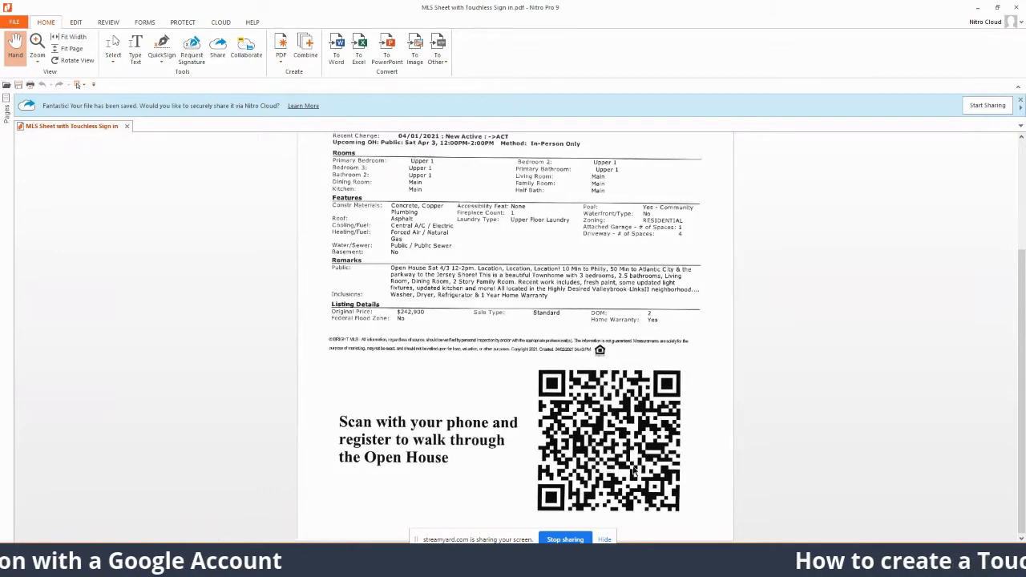
scroll(606, 373, "up", 1)
scroll(607, 373, "down", 1)
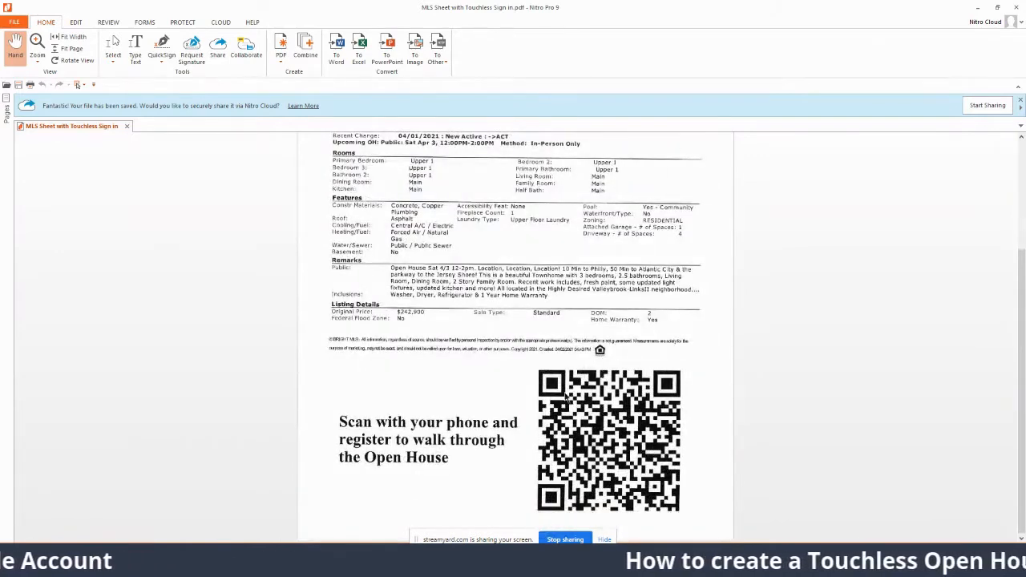
scroll(578, 349, "up", 5)
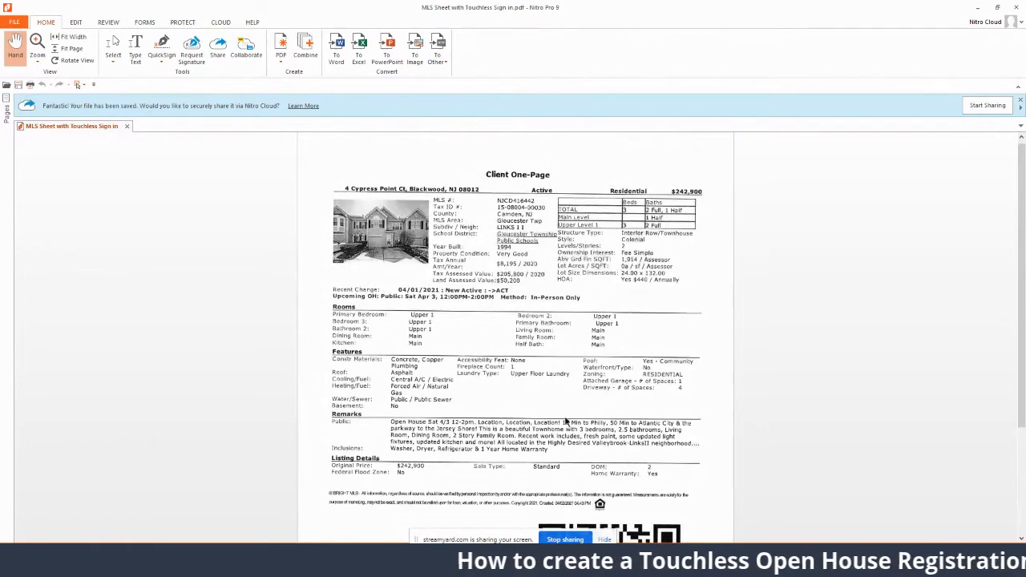
scroll(566, 421, "down", 3)
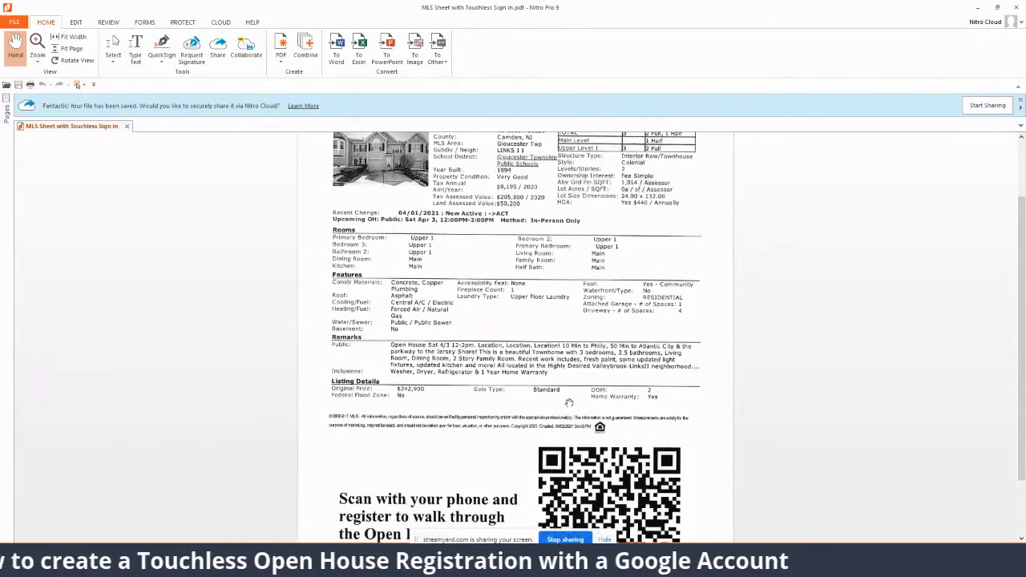
scroll(574, 462, "down", 2)
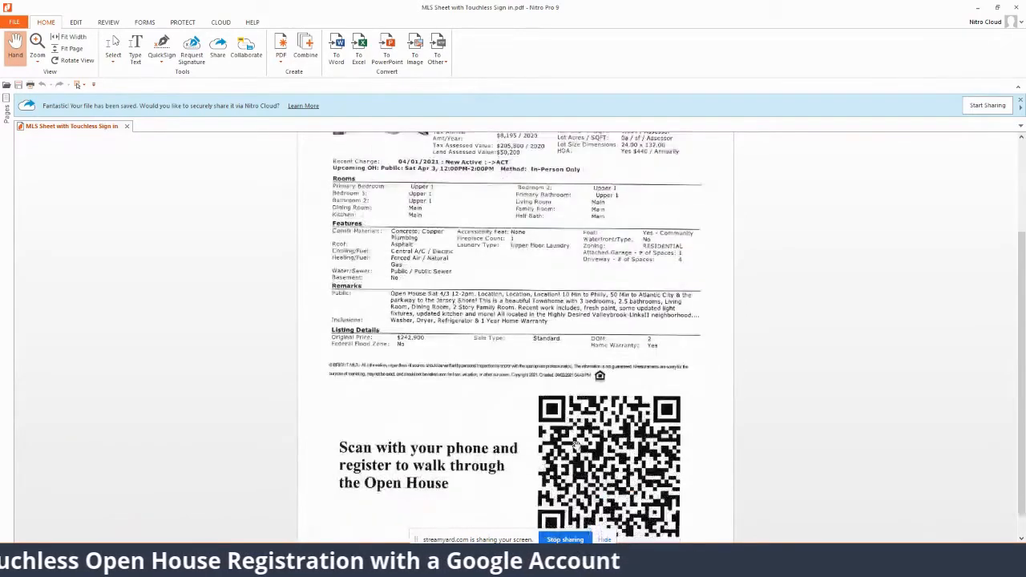
scroll(505, 376, "up", 3)
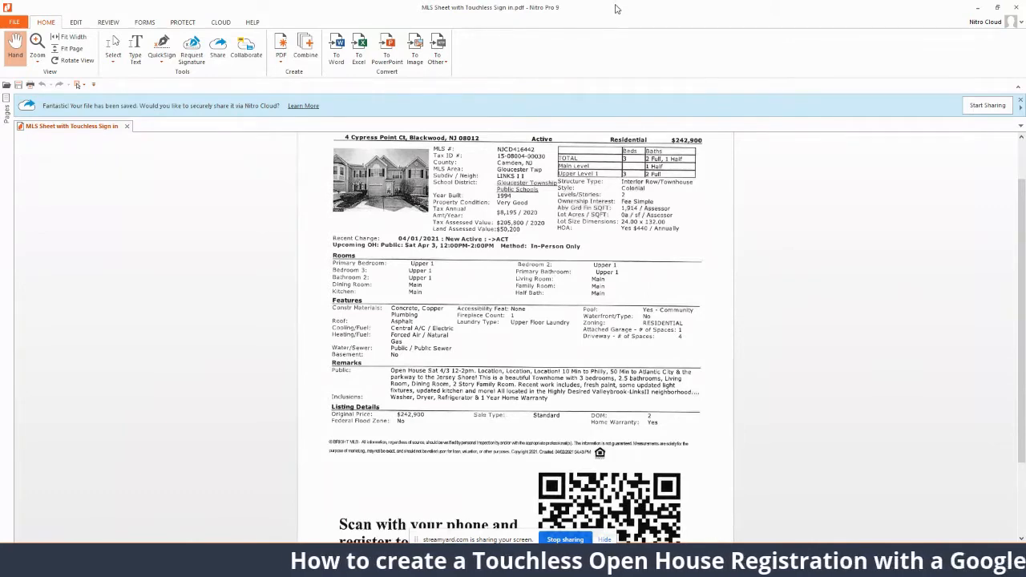
left_click_drag(617, 13, 1025, 24)
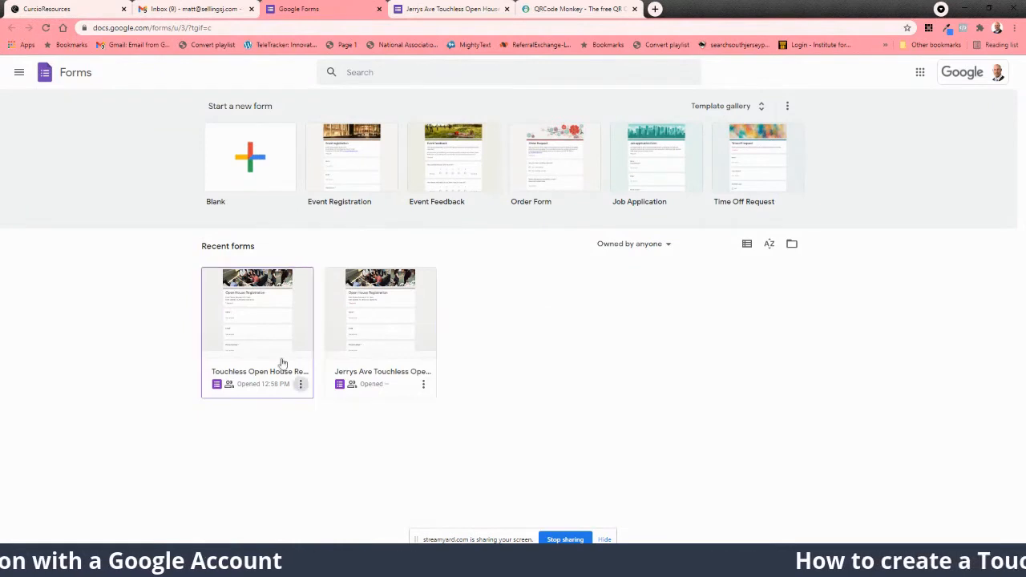
Open the Touchless Open House Registration Google Form - Master and review all its questions down to the COVID-19 certification.
left_click(371, 339)
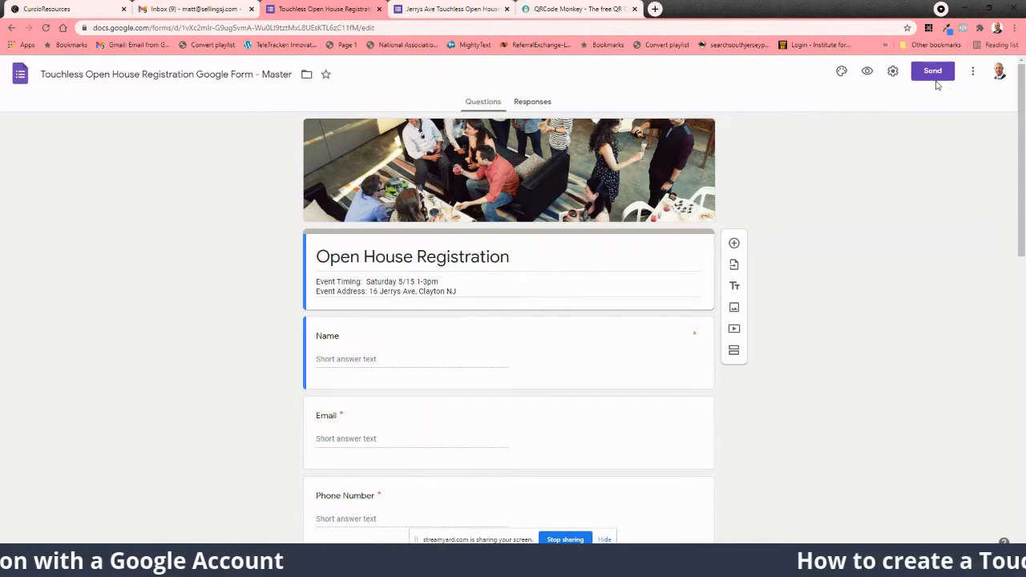
scroll(681, 170, "down", 3)
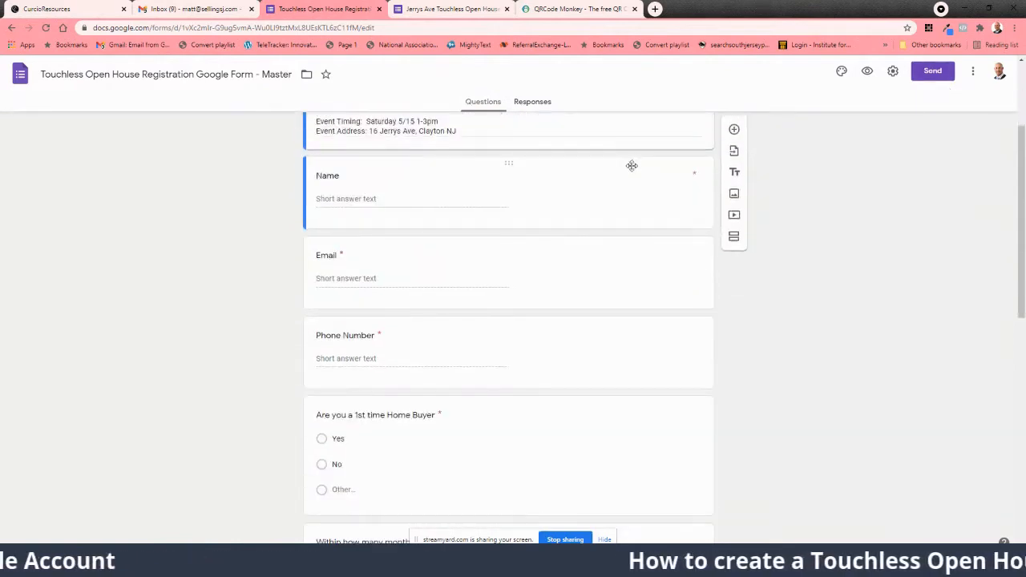
scroll(601, 175, "up", 1)
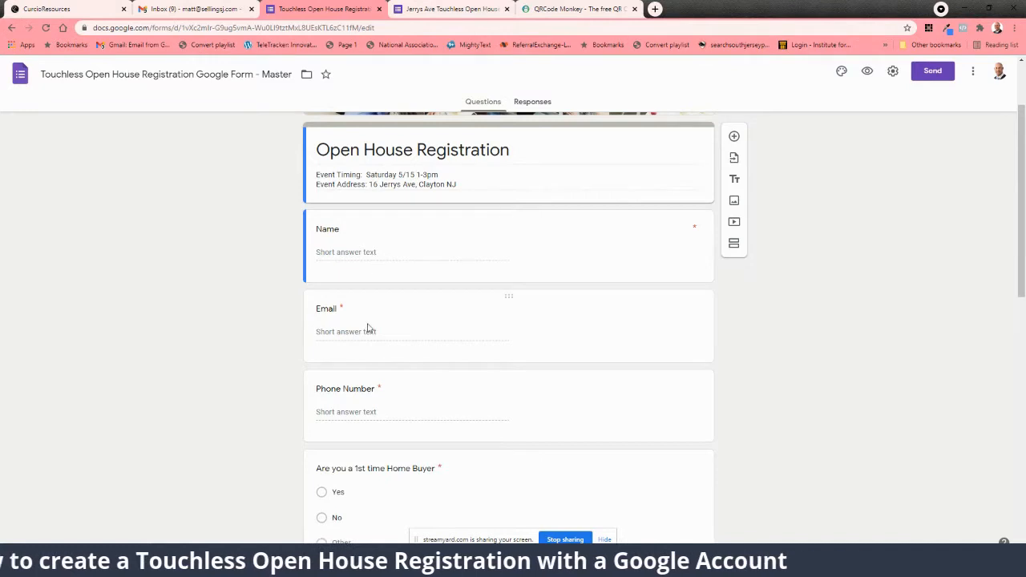
scroll(366, 328, "down", 1)
scroll(367, 357, "down", 2)
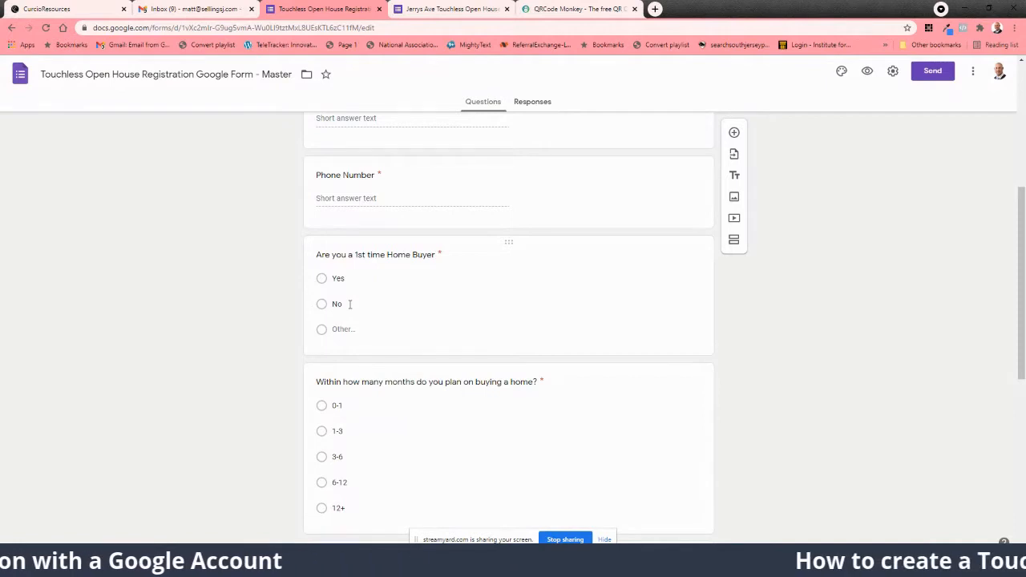
scroll(350, 304, "down", 2)
scroll(350, 301, "down", 2)
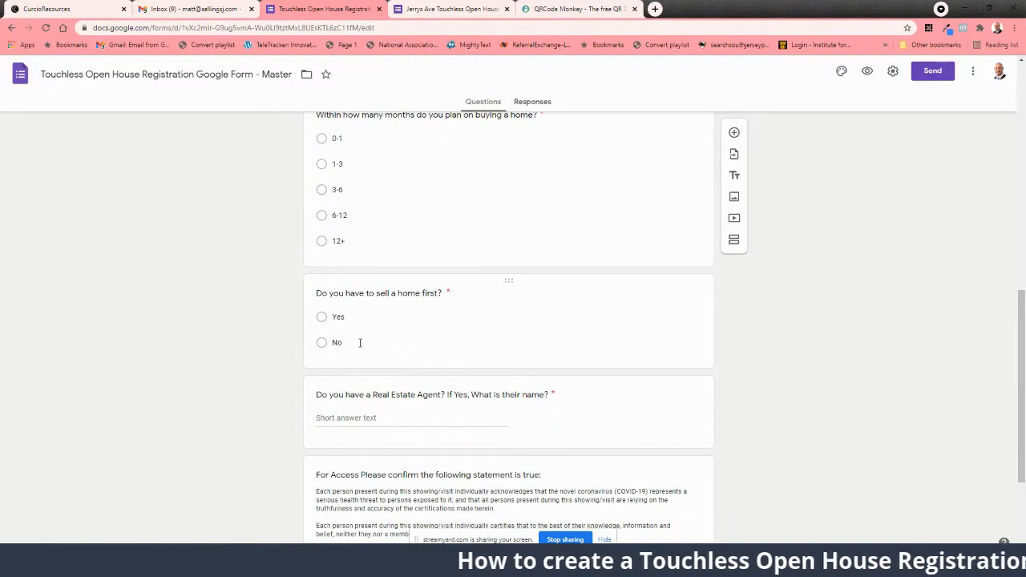
scroll(362, 360, "down", 2)
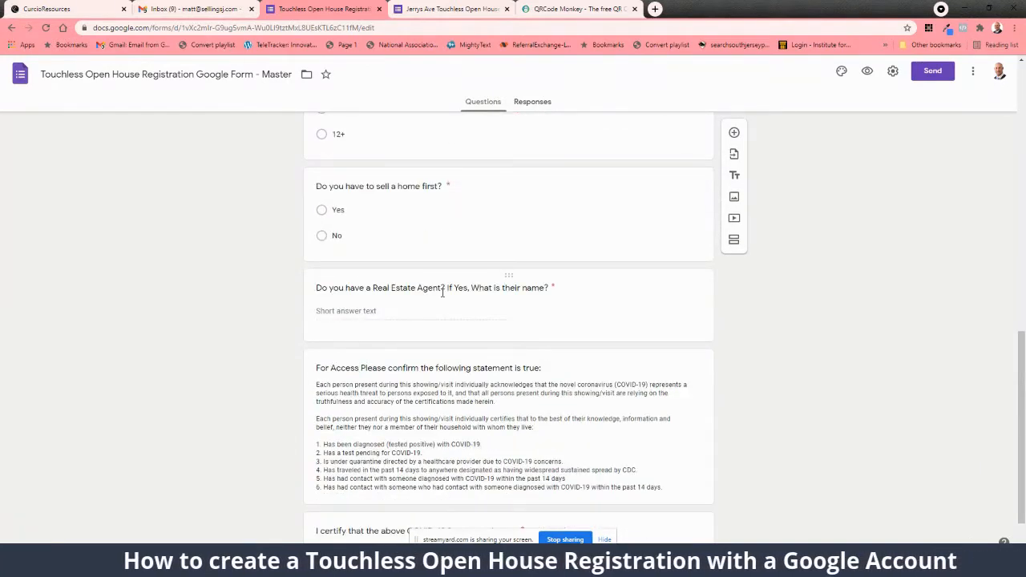
scroll(453, 296, "down", 1)
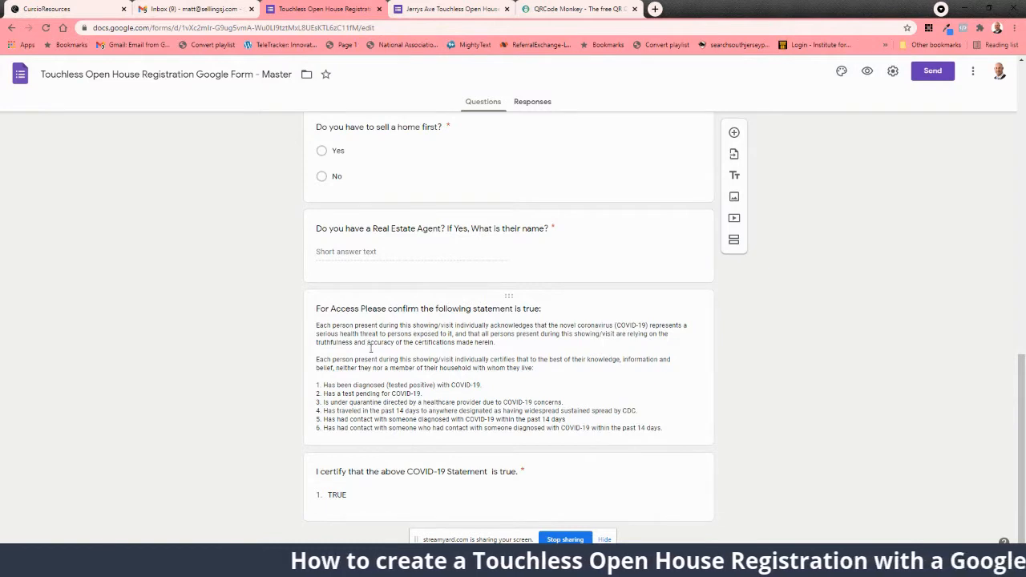
scroll(370, 349, "up", 2)
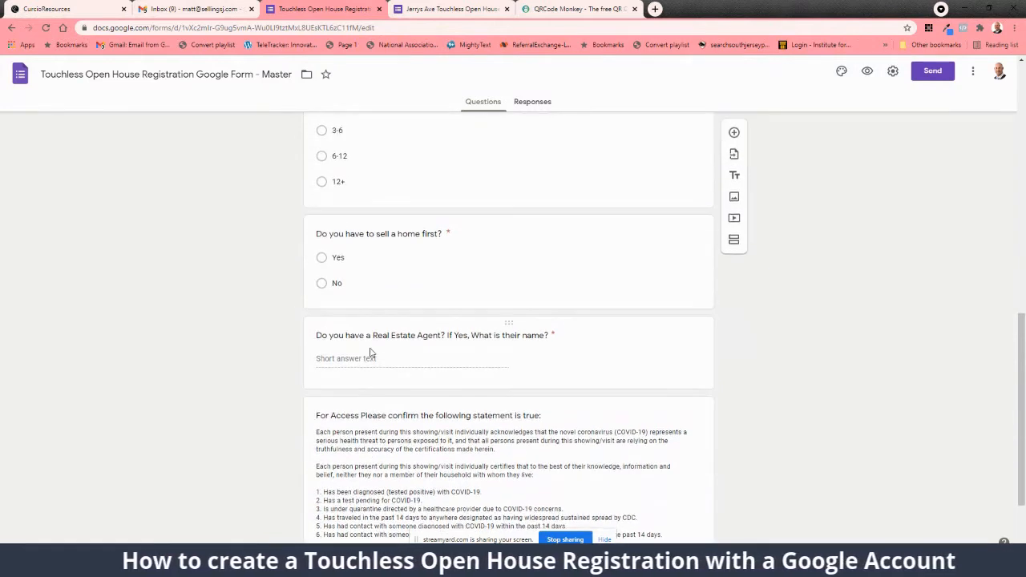
scroll(370, 352, "down", 2)
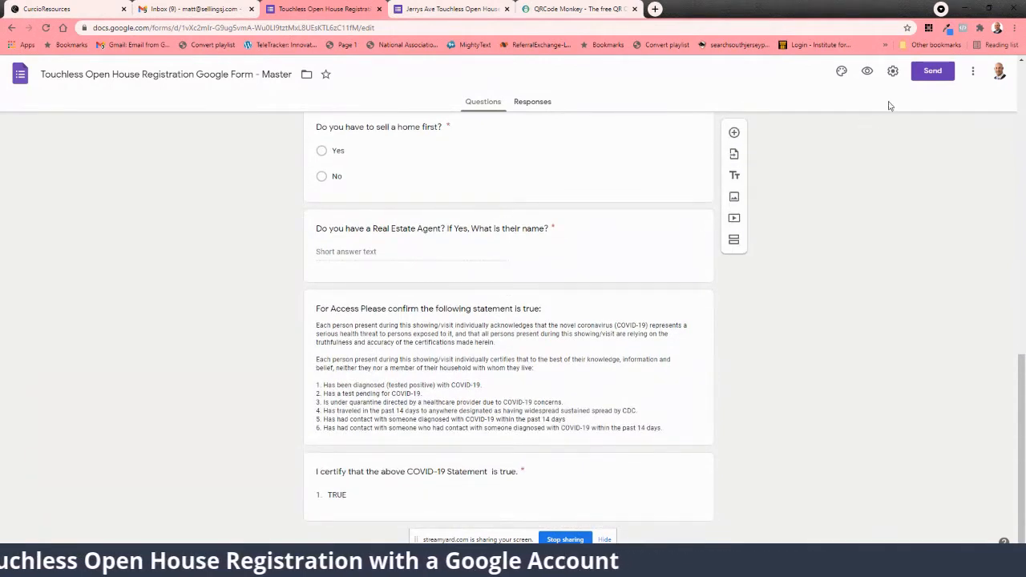
scroll(839, 332, "up", 15)
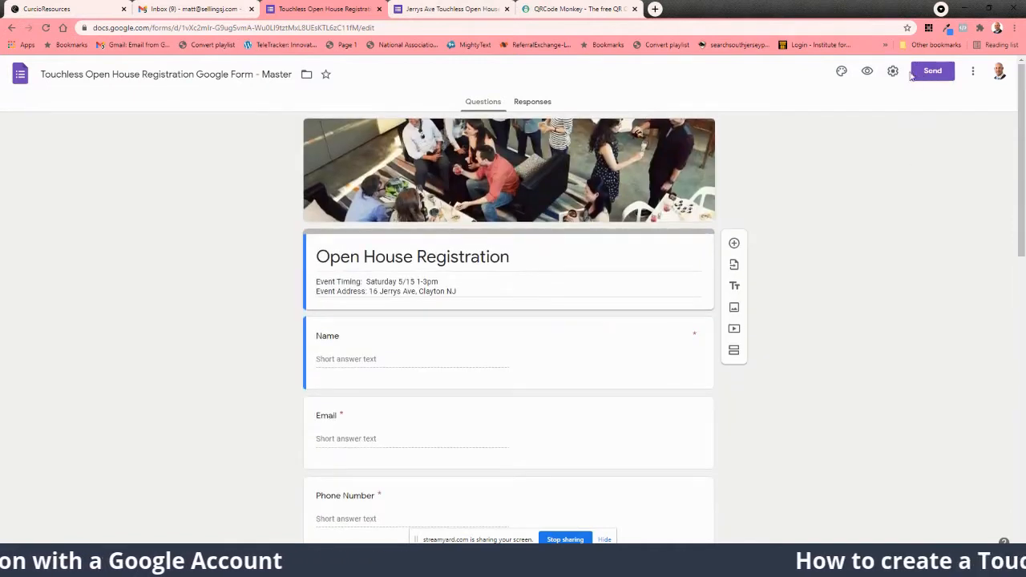
Review the form's General and Presentation settings, including the confirmation message, and close them without saving.
left_click(895, 73)
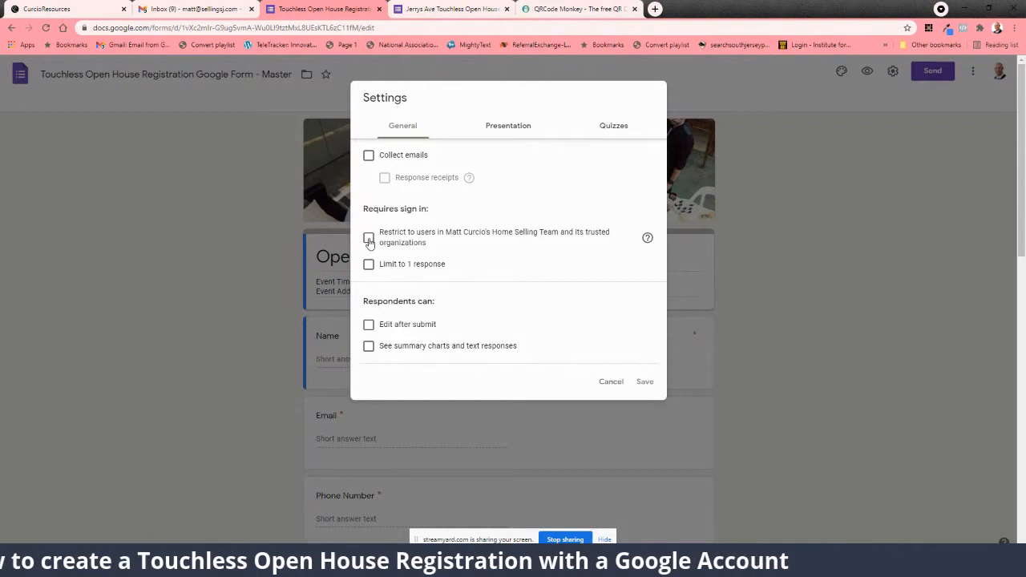
left_click(508, 126)
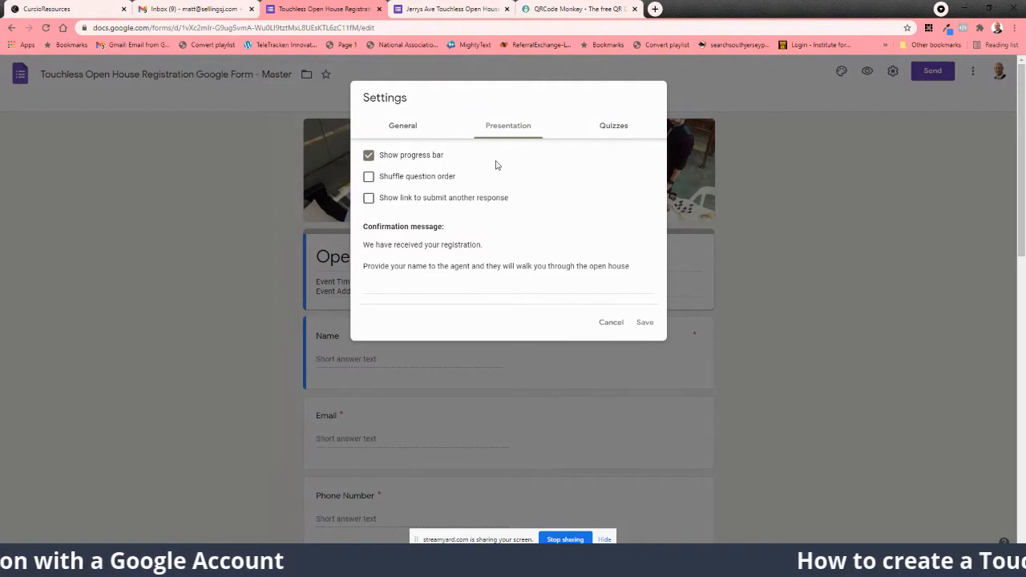
left_click(611, 325)
Create a new spreadsheet as the destination for the form's responses, keeping the suggested name.
left_click(532, 102)
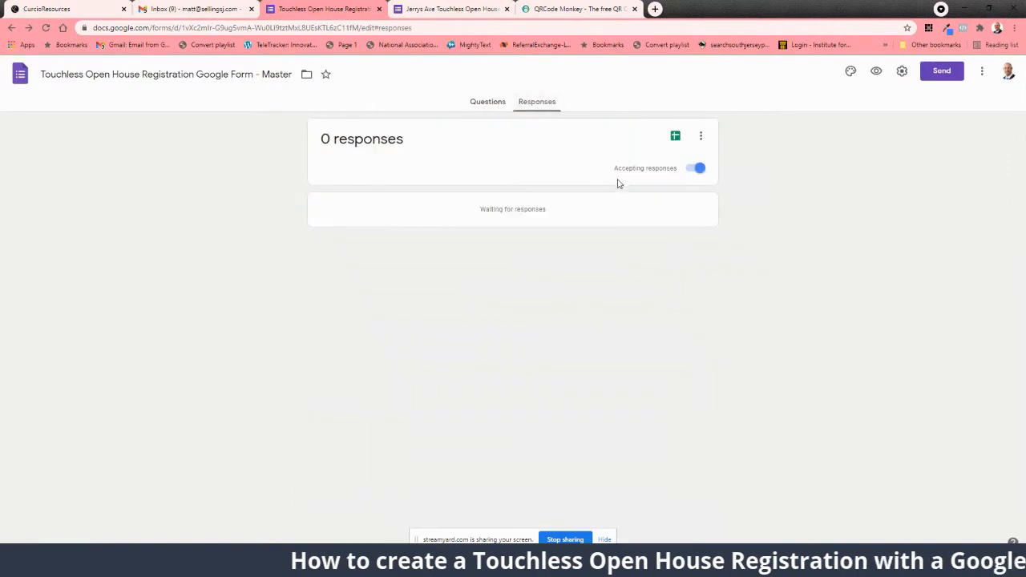
left_click(676, 139)
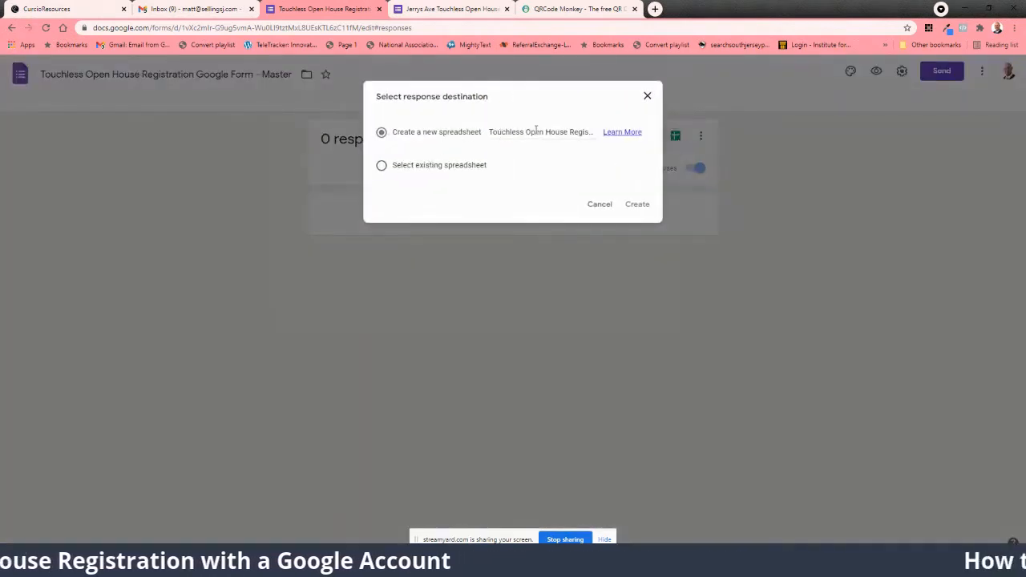
left_click(636, 204)
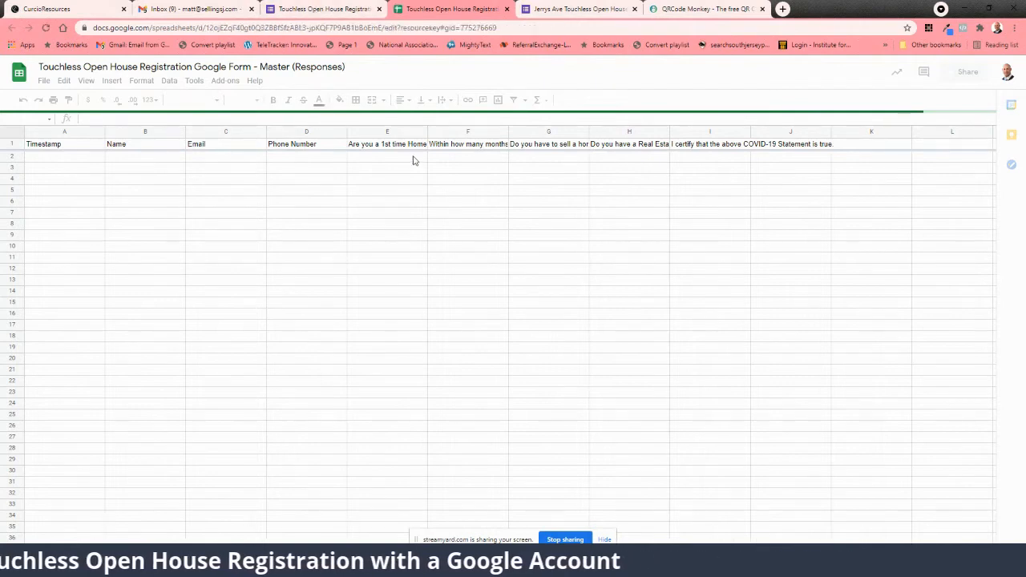
Return to the form's questions and produce a shortened URL for sharing the form by link.
left_click(316, 9)
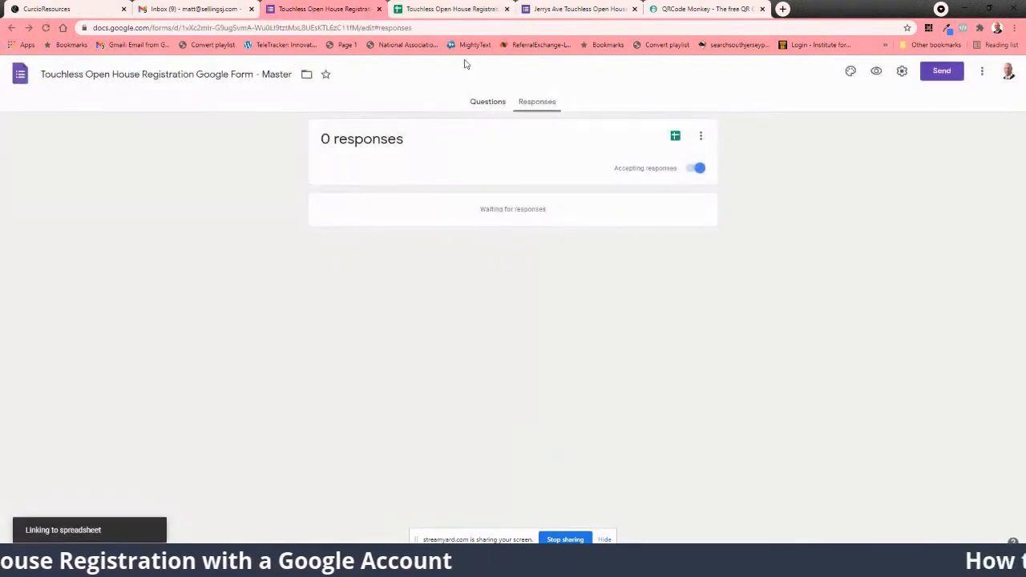
left_click(488, 104)
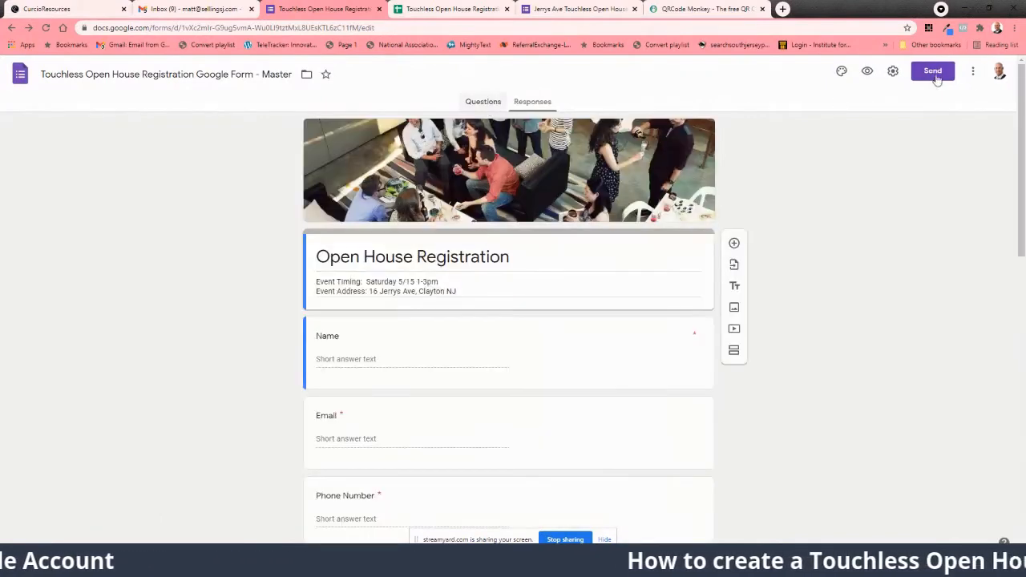
left_click(936, 74)
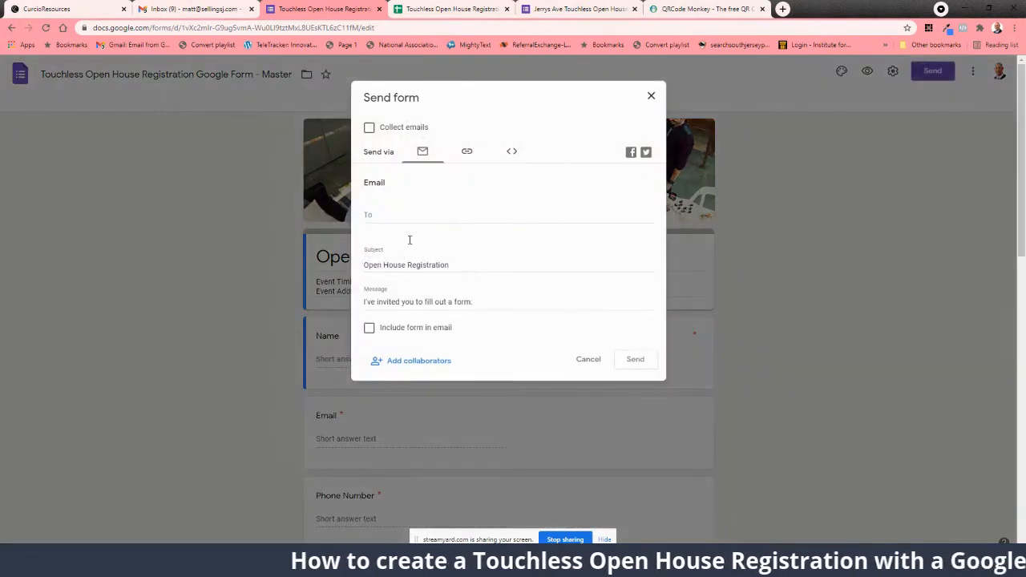
left_click(467, 152)
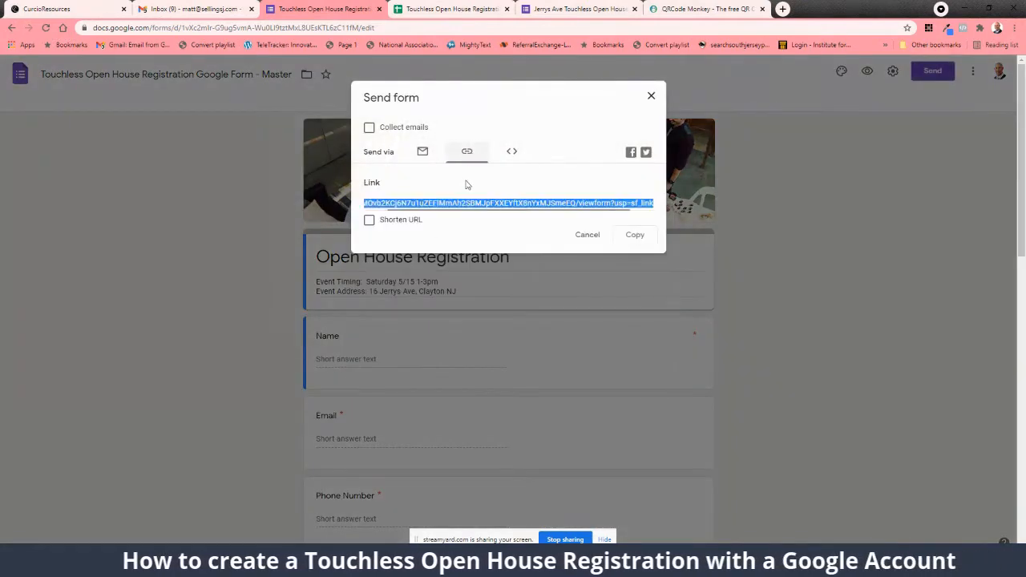
left_click(369, 220)
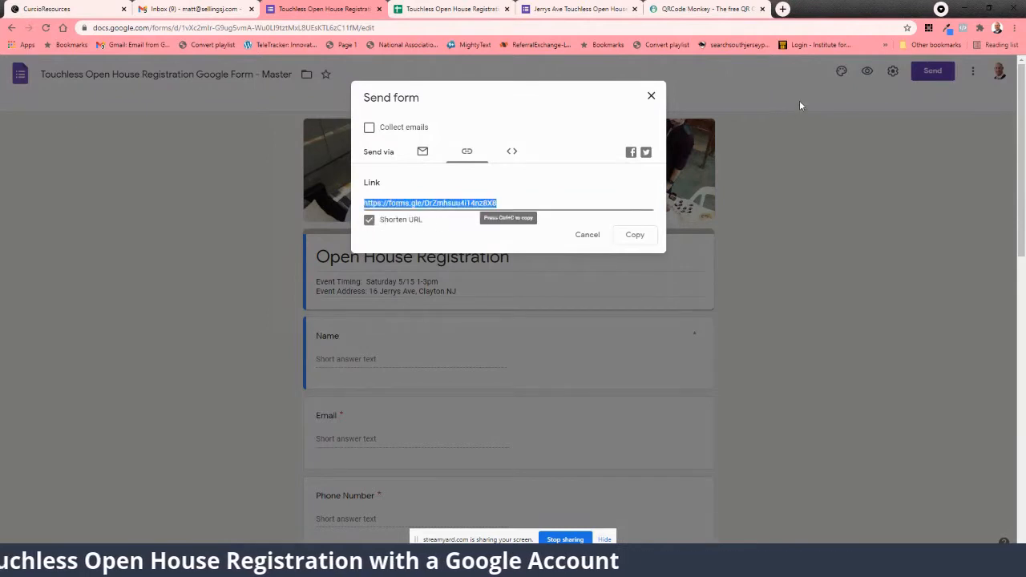
left_click(782, 9)
type("https://forms.gle/DrZmhsuu4i14nz8X8")
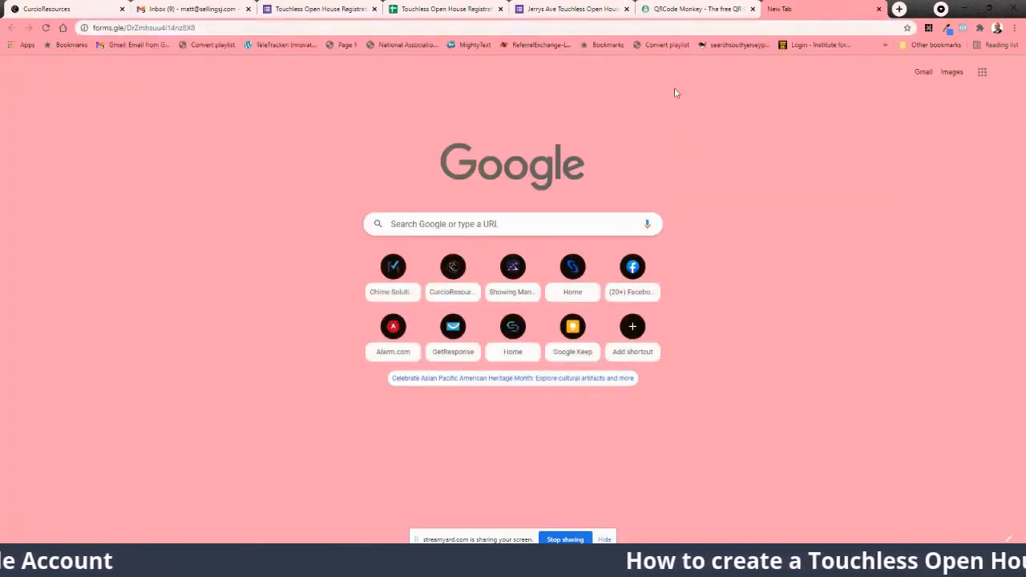
key("Return")
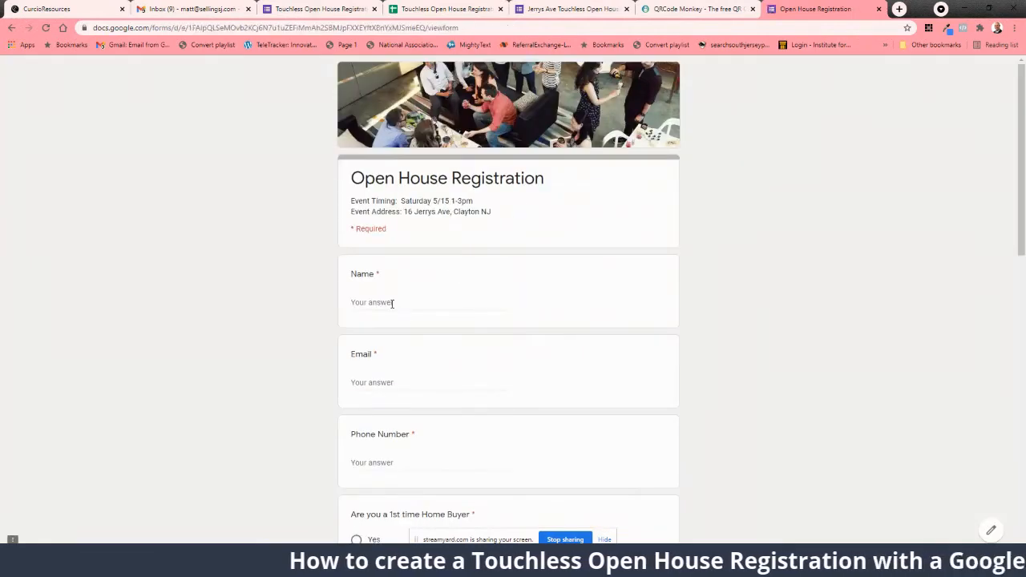
Fill in the registration form's Name, Email and Phone Number with a test visitor's contact details.
left_click(390, 303)
type("Matt Test")
key("Tab")
type("t")
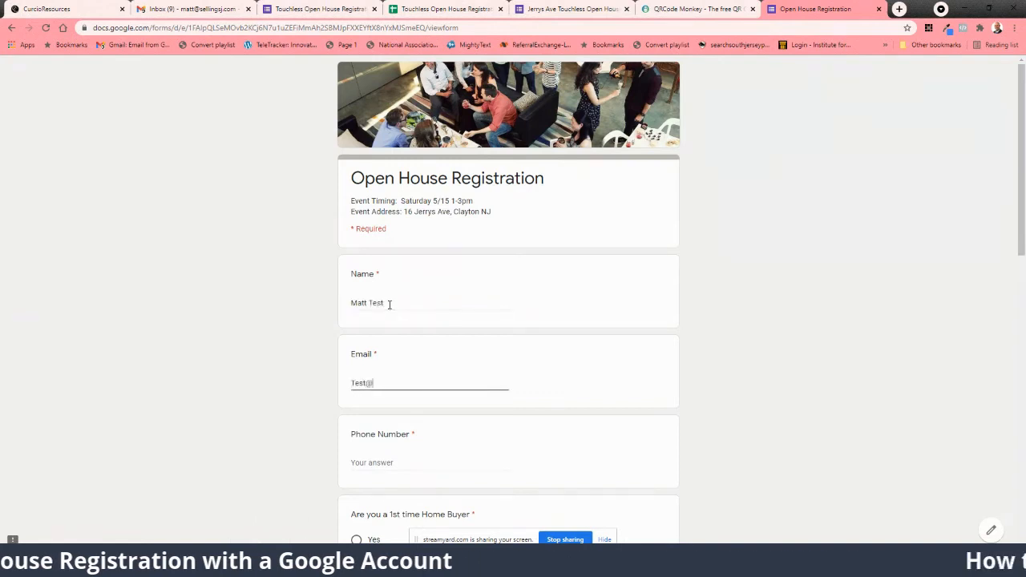
type("est@matt.com")
key("Tab")
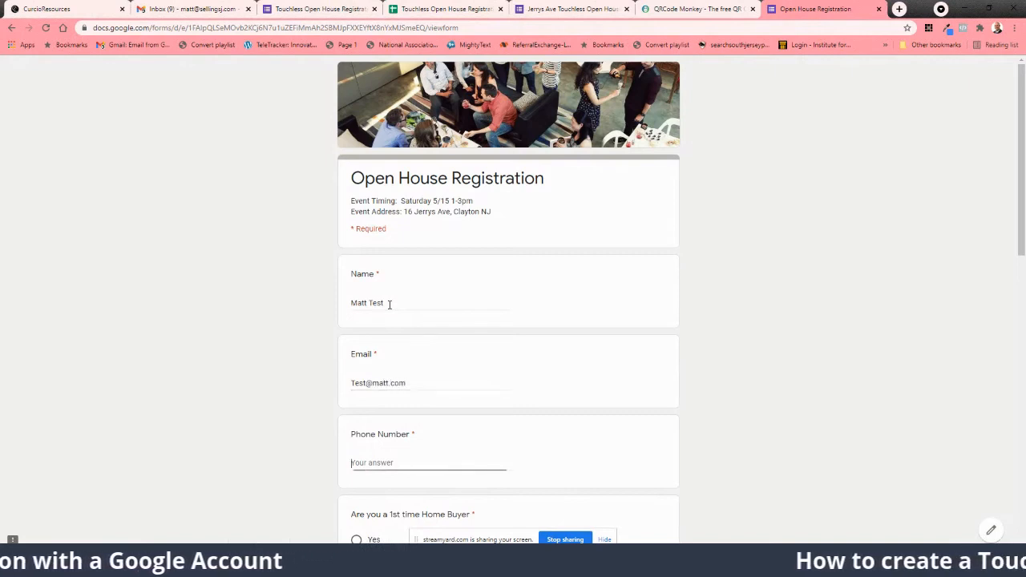
type("856-555-1212")
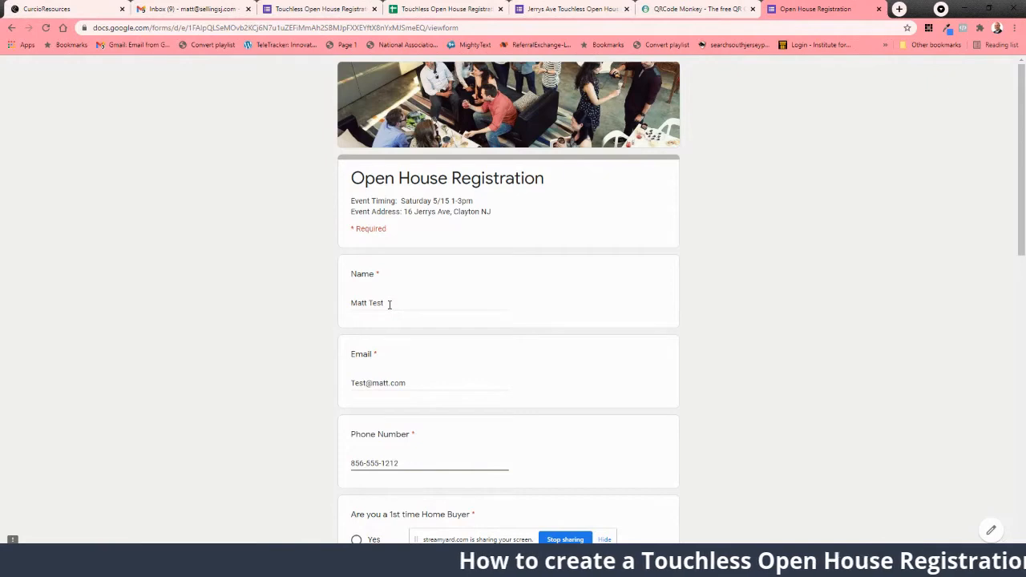
Answer Yes to 1st time Home Buyer, 0-1 months for buying a home, and Yes to having to sell a home first.
scroll(389, 300, "down", 3)
left_click(357, 274)
left_click(357, 393)
scroll(367, 420, "down", 3)
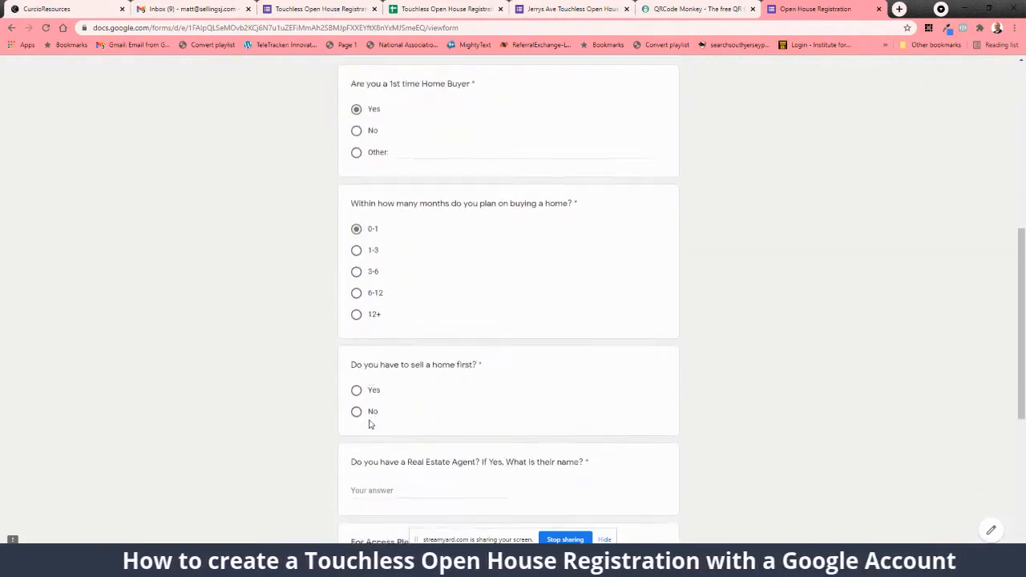
left_click(357, 296)
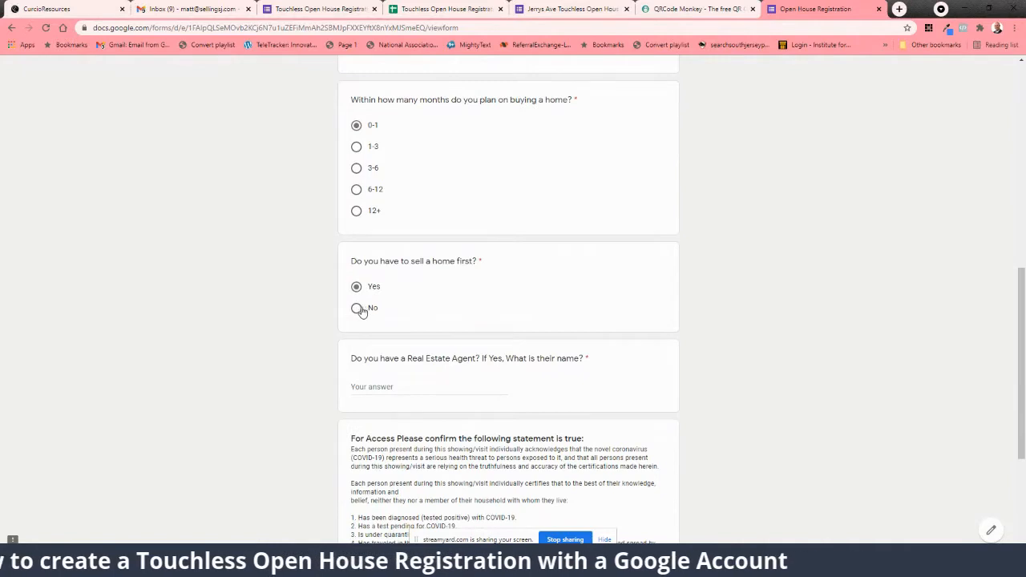
Answer the Real Estate Agent question with "no", certify the COVID-19 statement as TRUE and submit the form.
scroll(364, 311, "down", 1)
left_click(386, 280)
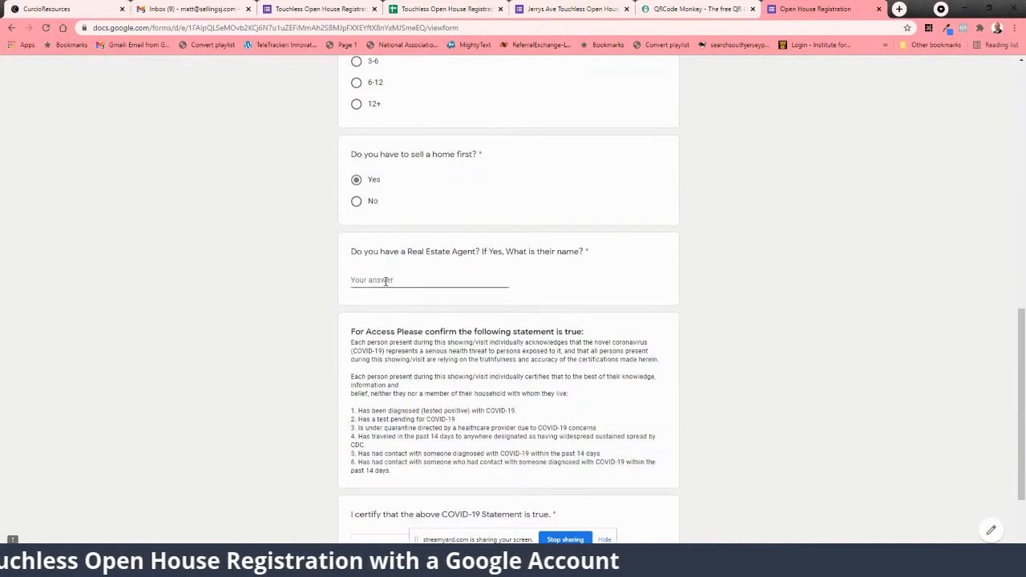
type("no")
scroll(390, 315, "down", 2)
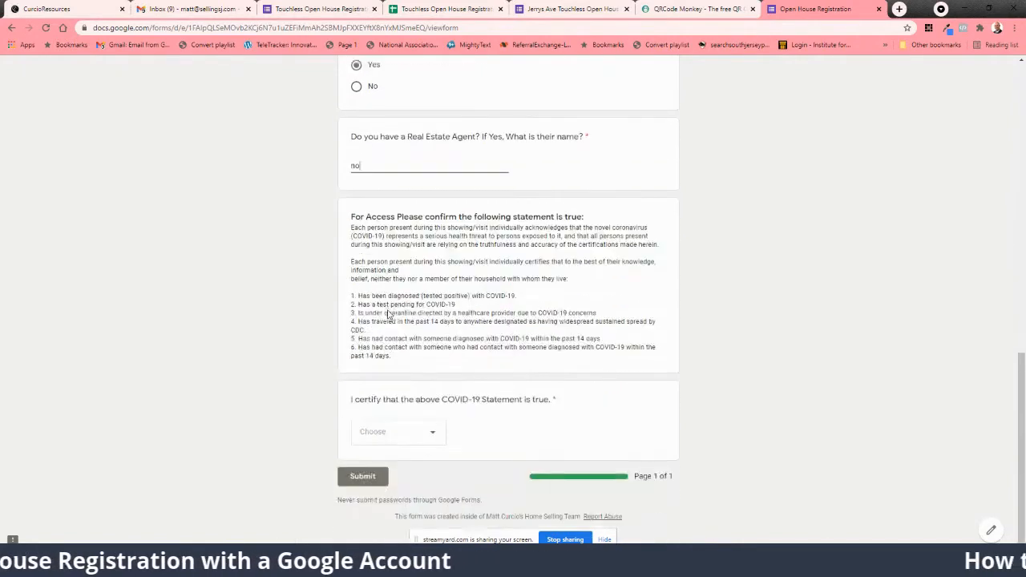
left_click(435, 429)
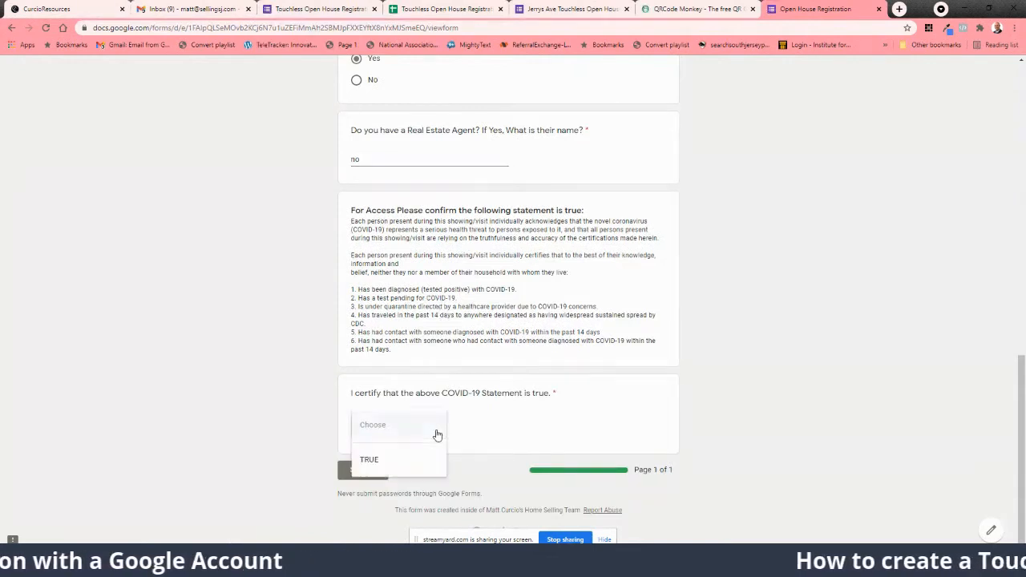
left_click(403, 462)
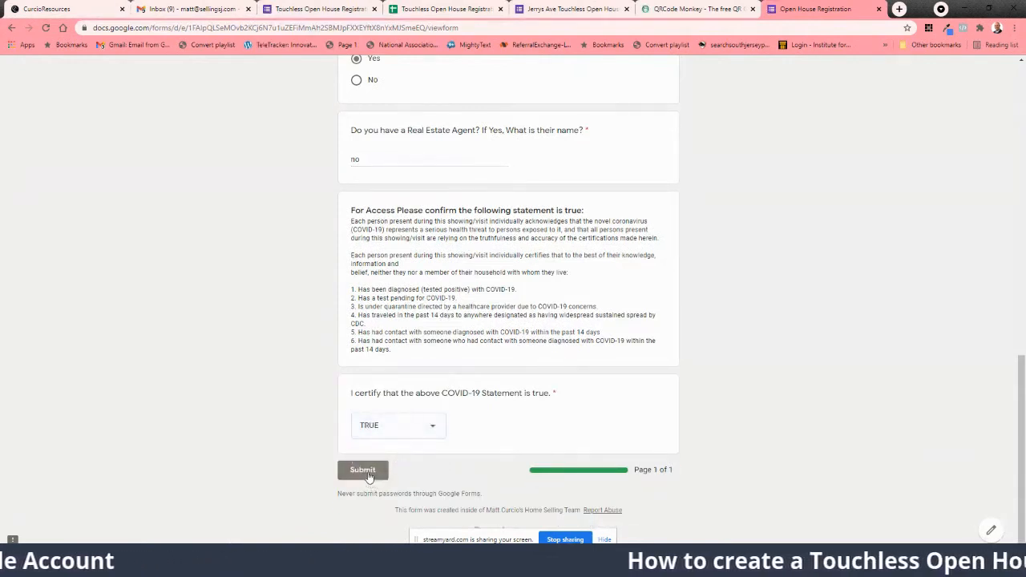
left_click(365, 471)
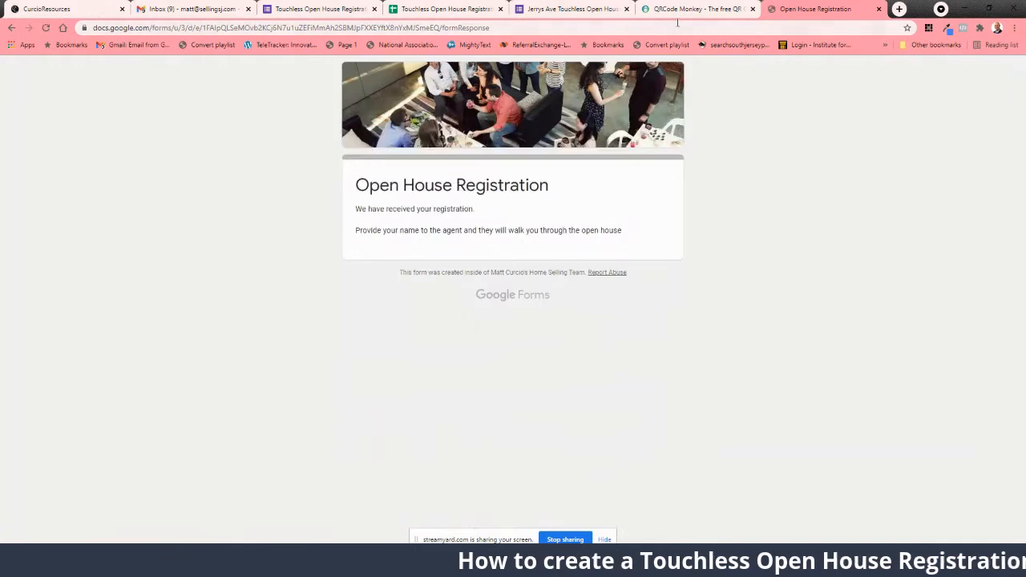
Check the linked response spreadsheet for the test registration, and view the sample MLS sheet with its QR code in Nitro Pro.
left_click(425, 11)
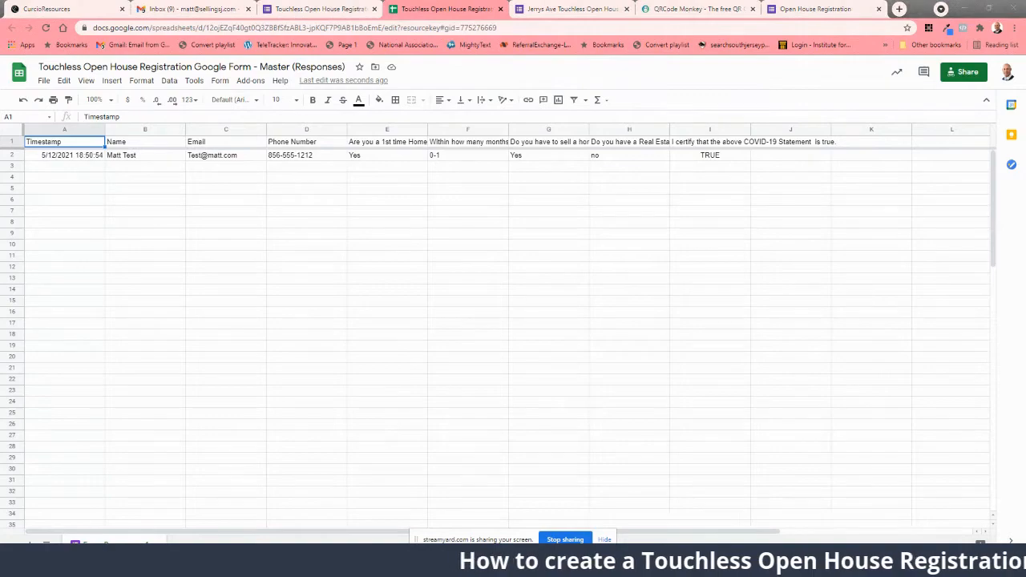
left_click_drag(1025, 96, 272, 3)
scroll(304, 240, "down", 3)
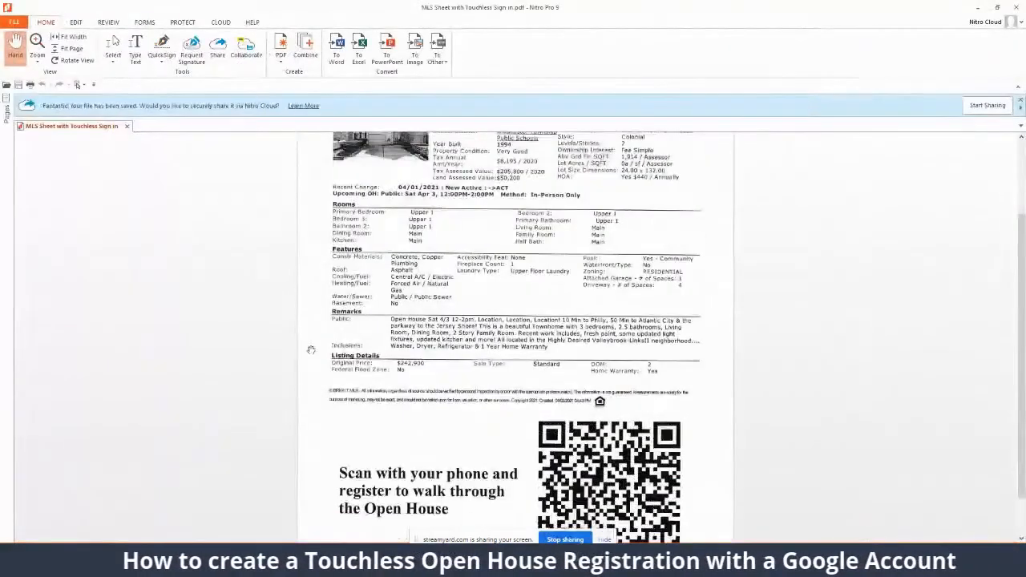
left_click_drag(462, 12, 1025, 48)
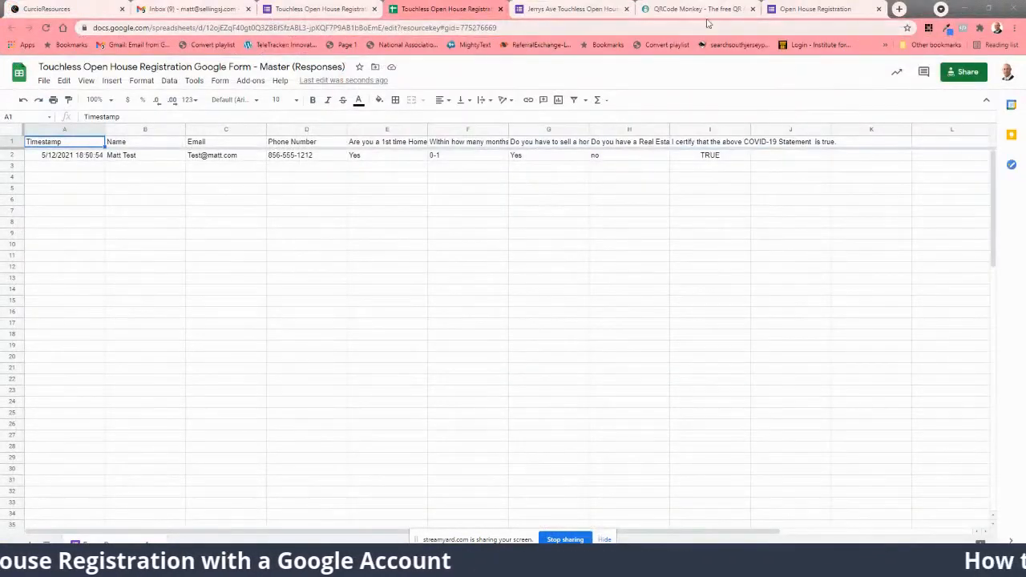
Close the submitted form's browser tab and copy the shortened link from the master form's Send form dialog.
left_click(819, 9)
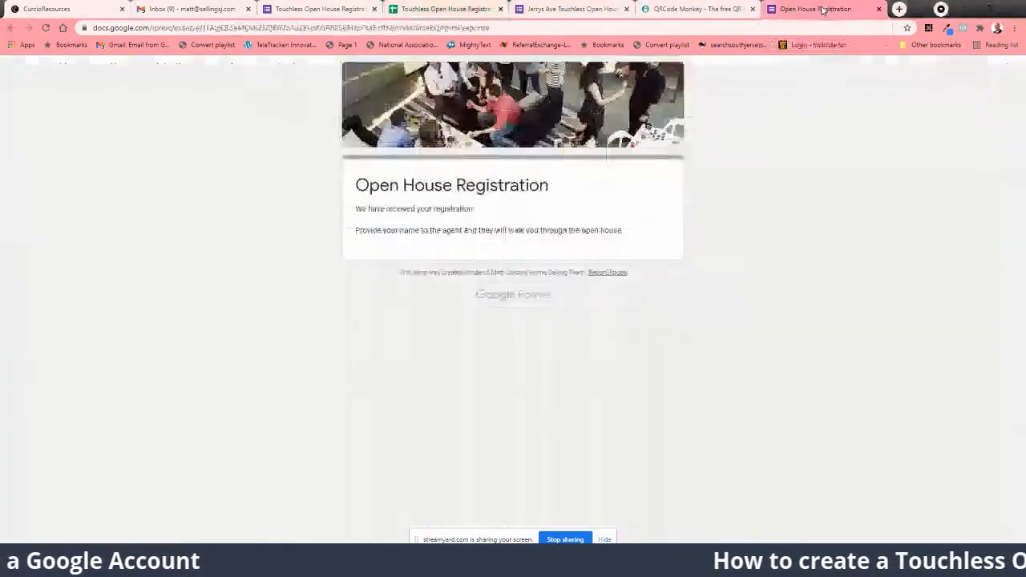
left_click(878, 9)
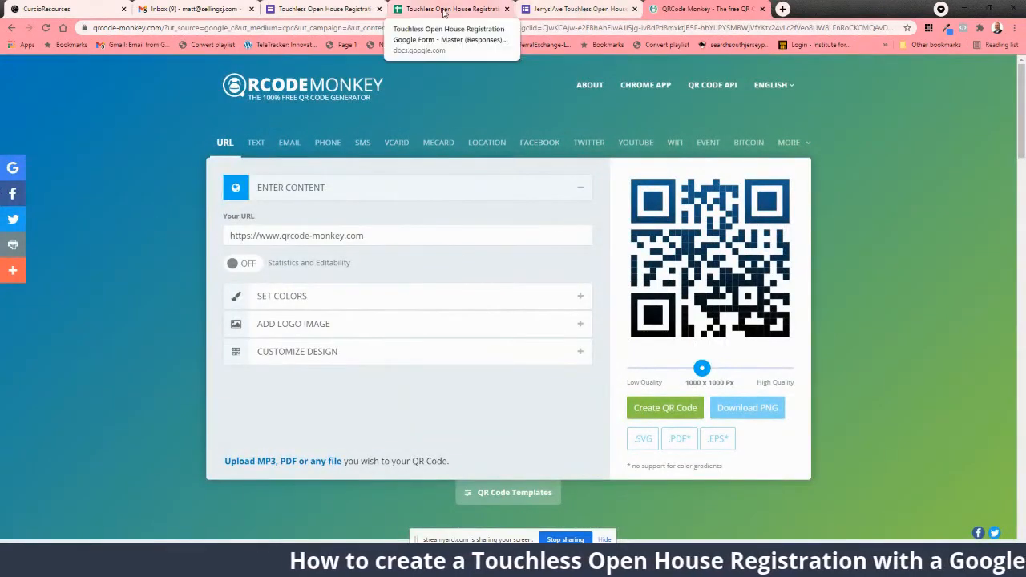
left_click(328, 11)
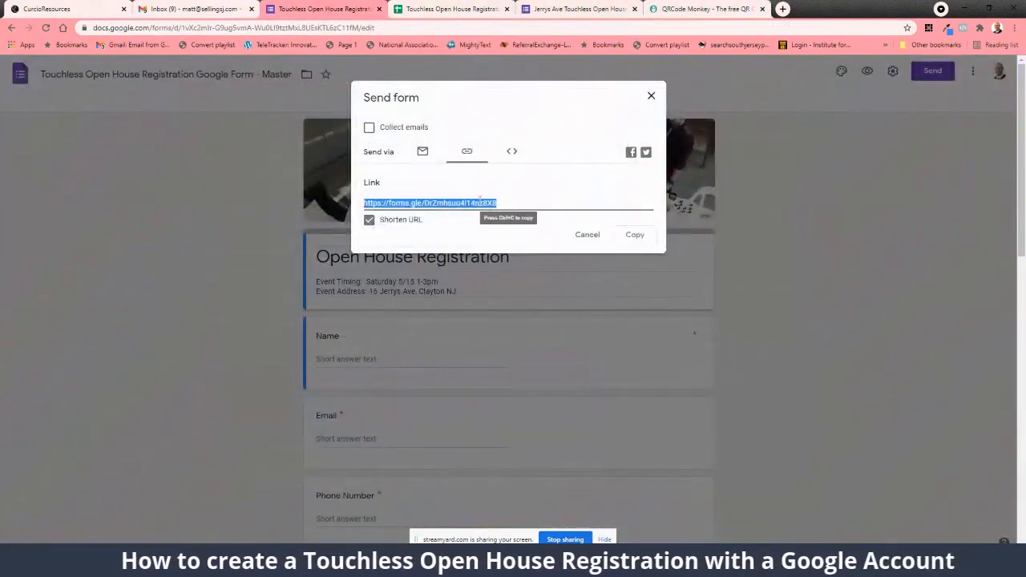
key("ctrl+c")
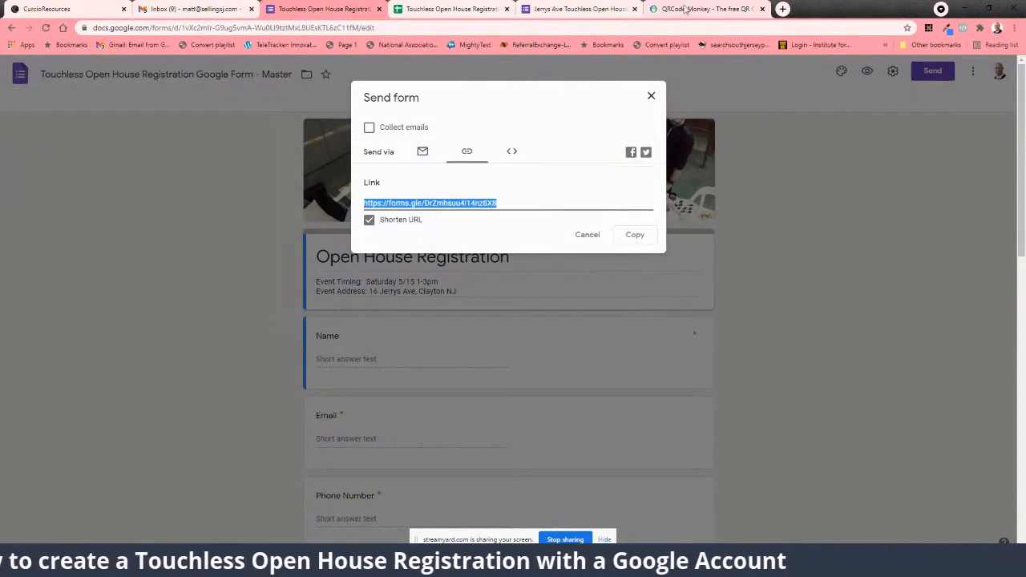
left_click(690, 9)
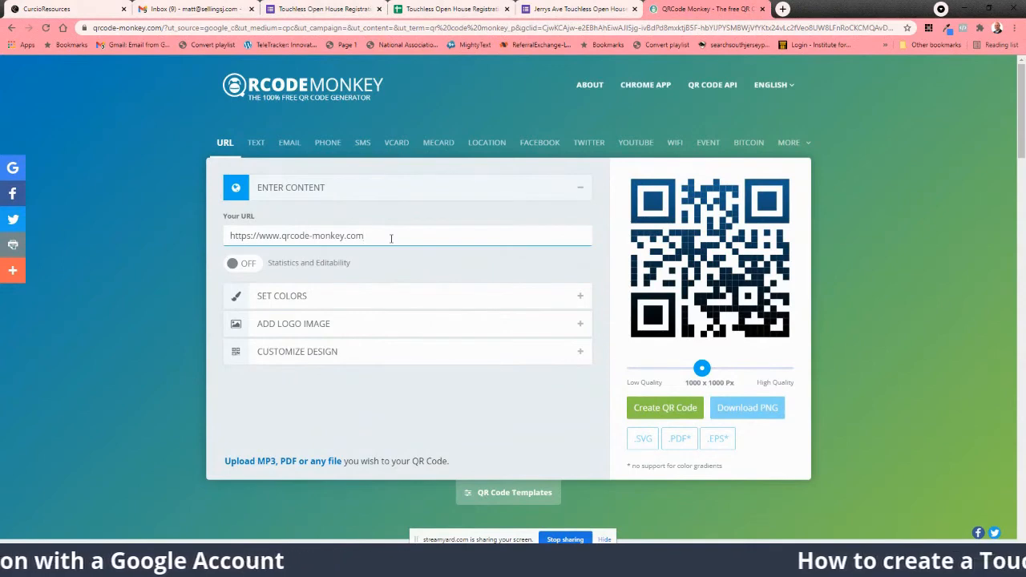
key("ctrl+a")
key("ctrl+v")
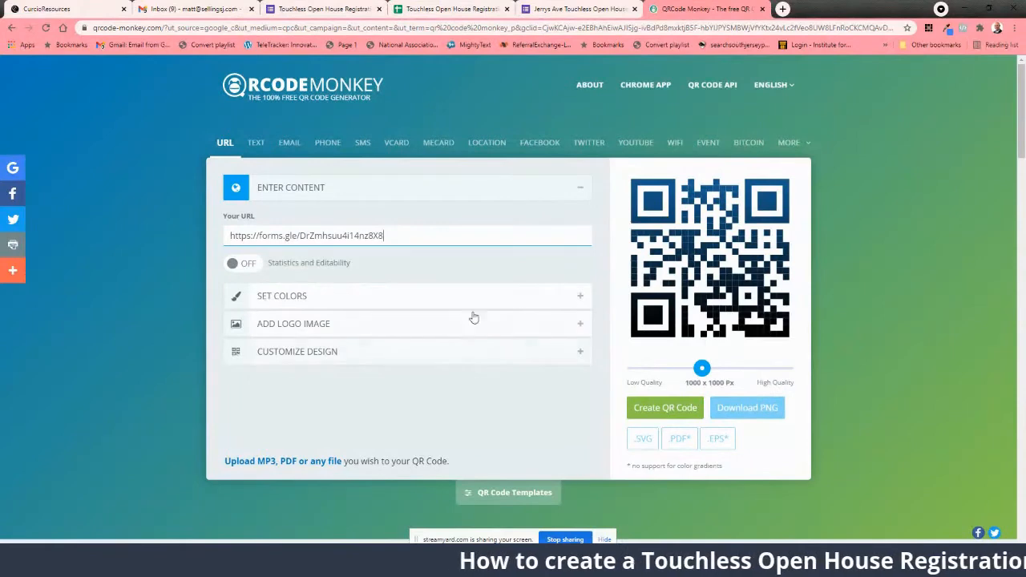
left_click(667, 409)
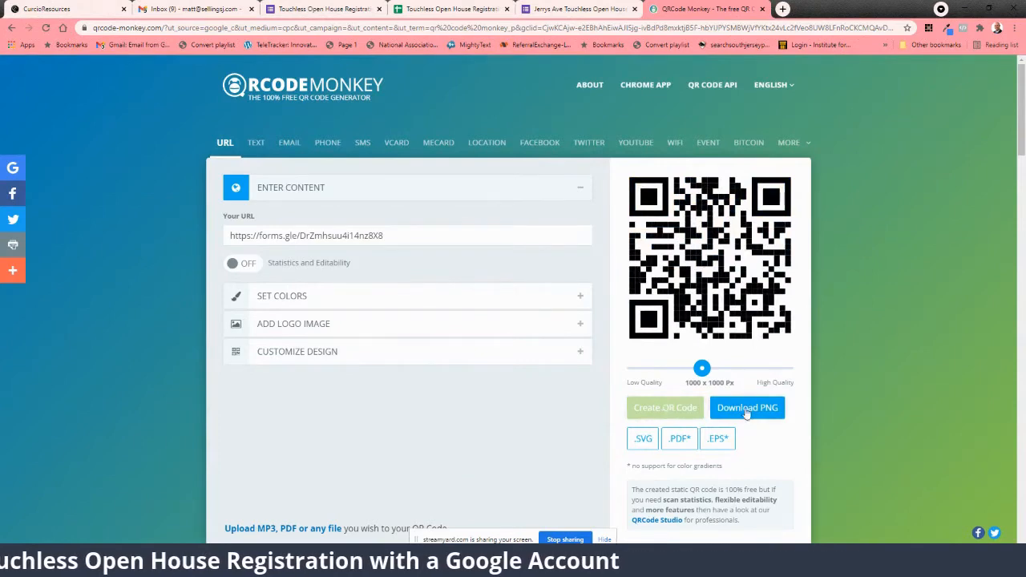
Download the QR code as a PNG image named "qr-code - test reg" into the Drive Downloads folder.
left_click(746, 410)
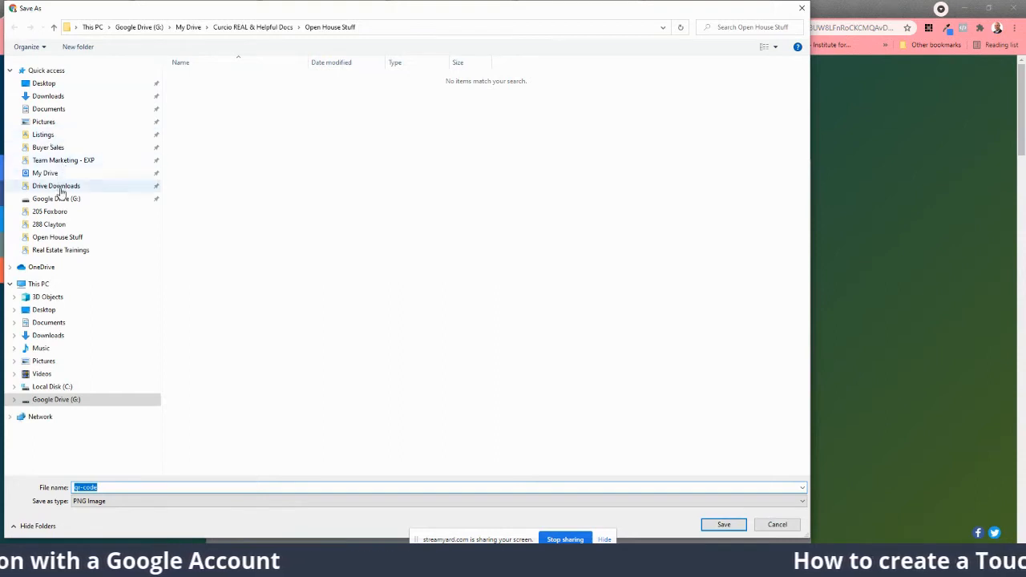
left_click(132, 187)
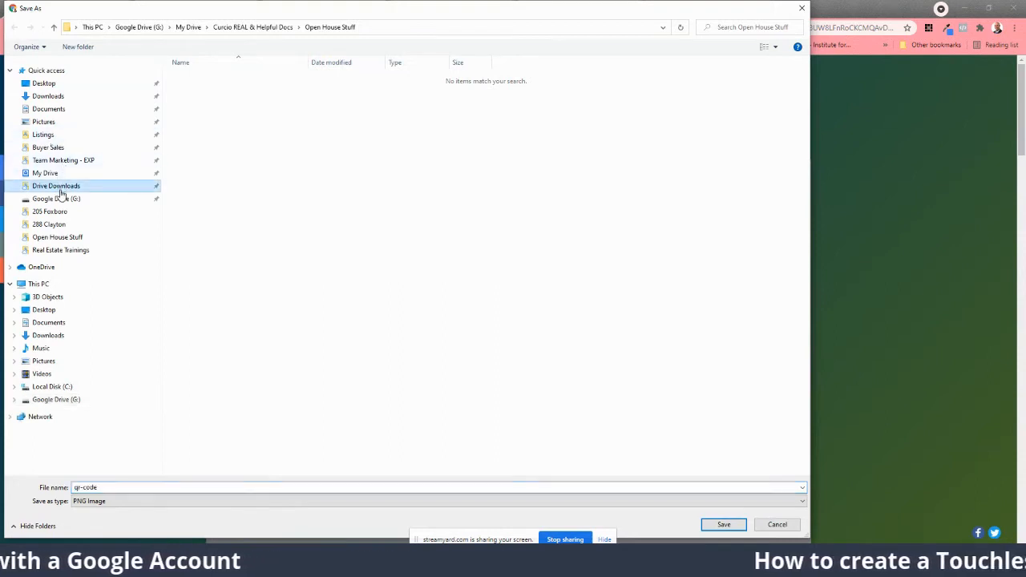
left_click(138, 487)
type("- test")
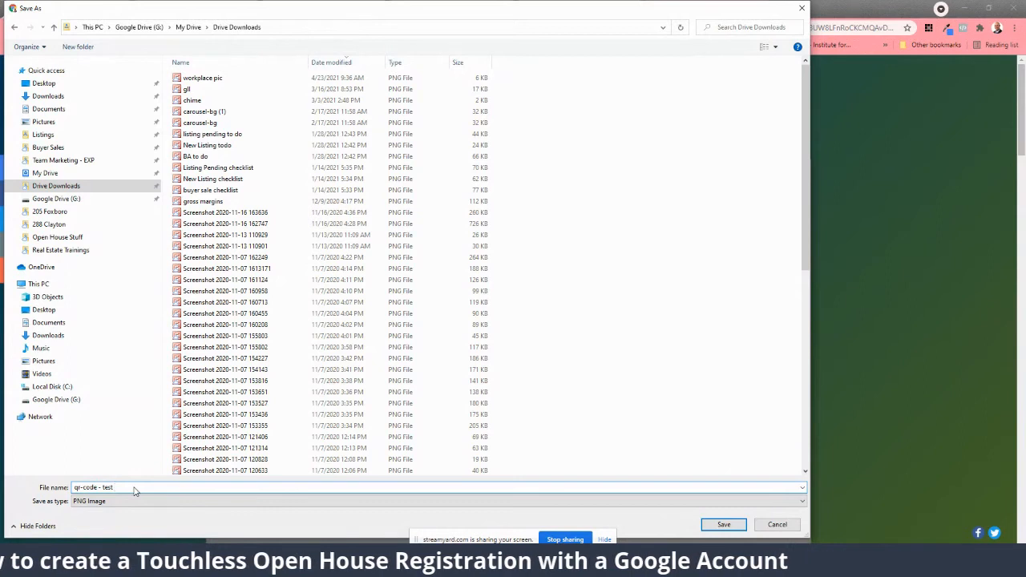
type("reg")
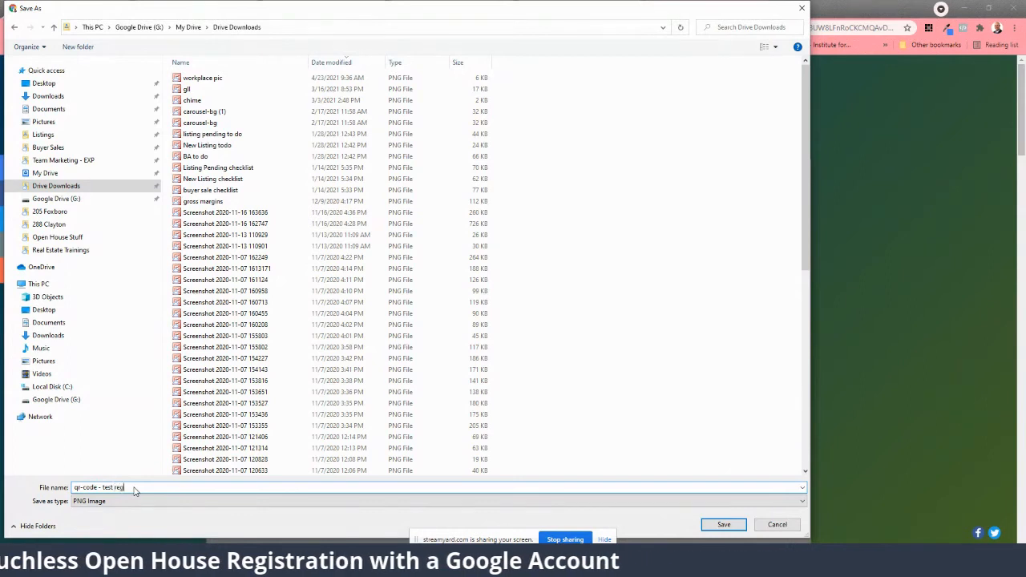
left_click(719, 524)
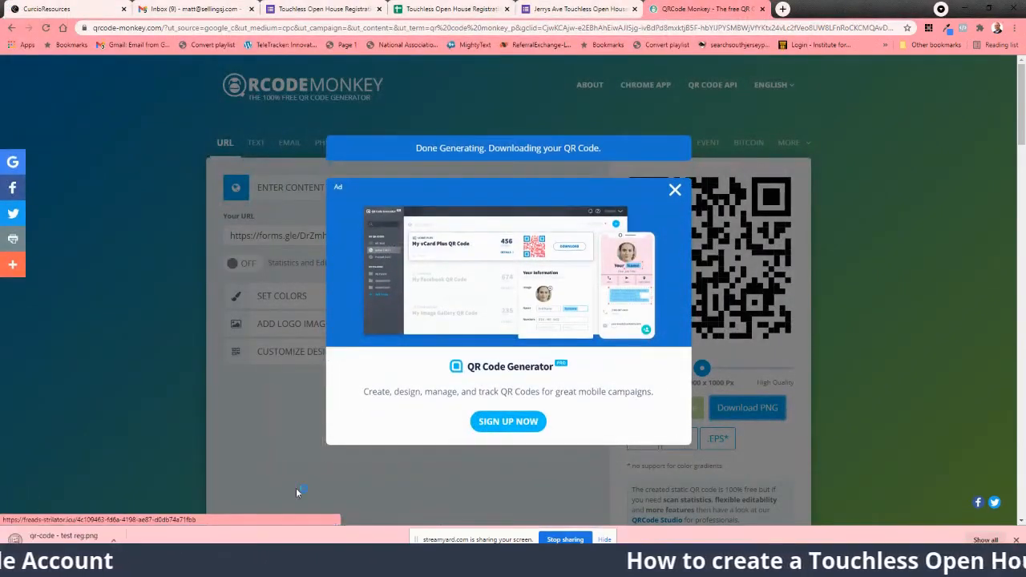
Set the downloaded QR code image to open when done and dismiss the QR Code Generator advertisement.
left_click(113, 540)
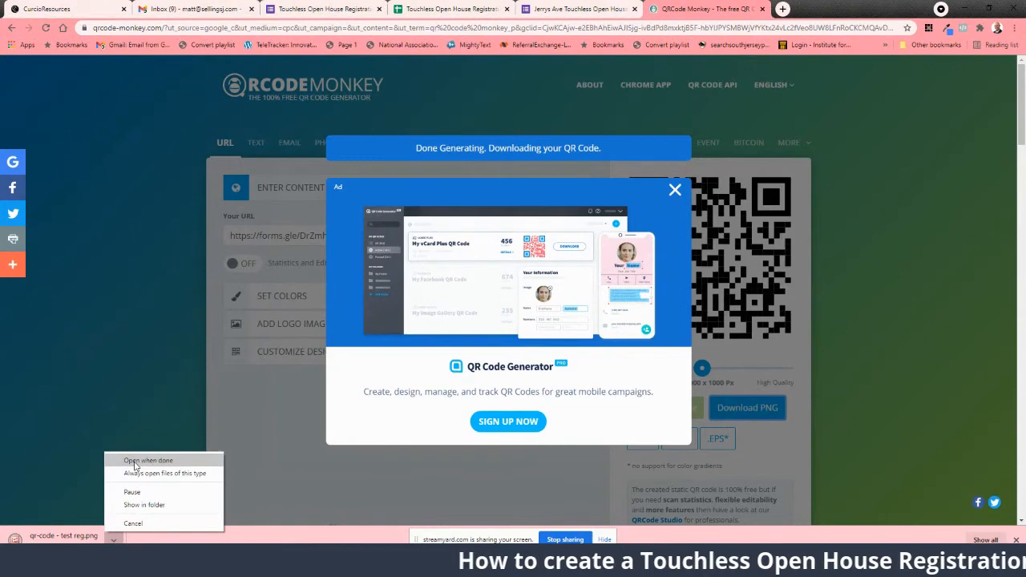
left_click(137, 463)
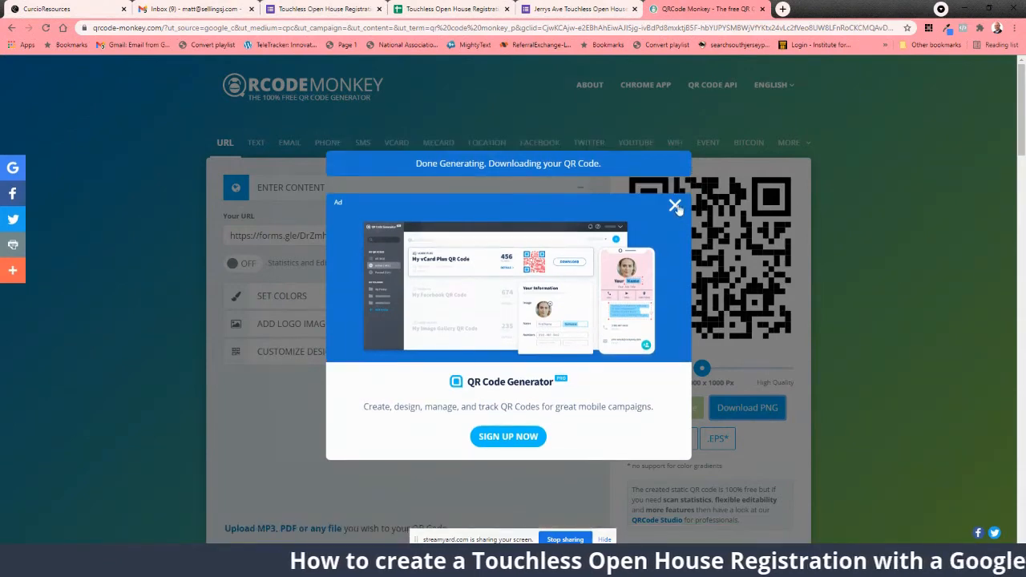
left_click(675, 205)
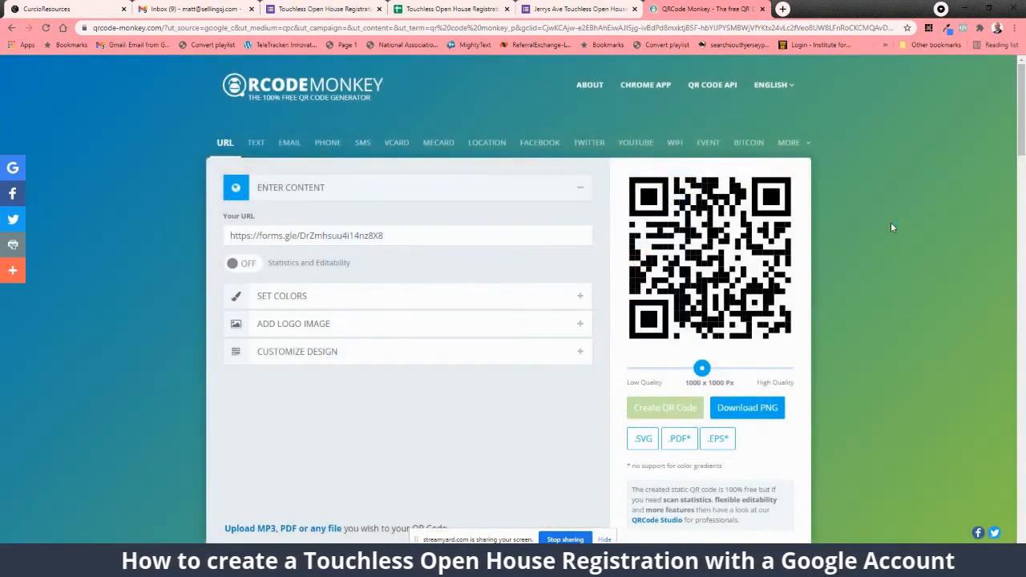